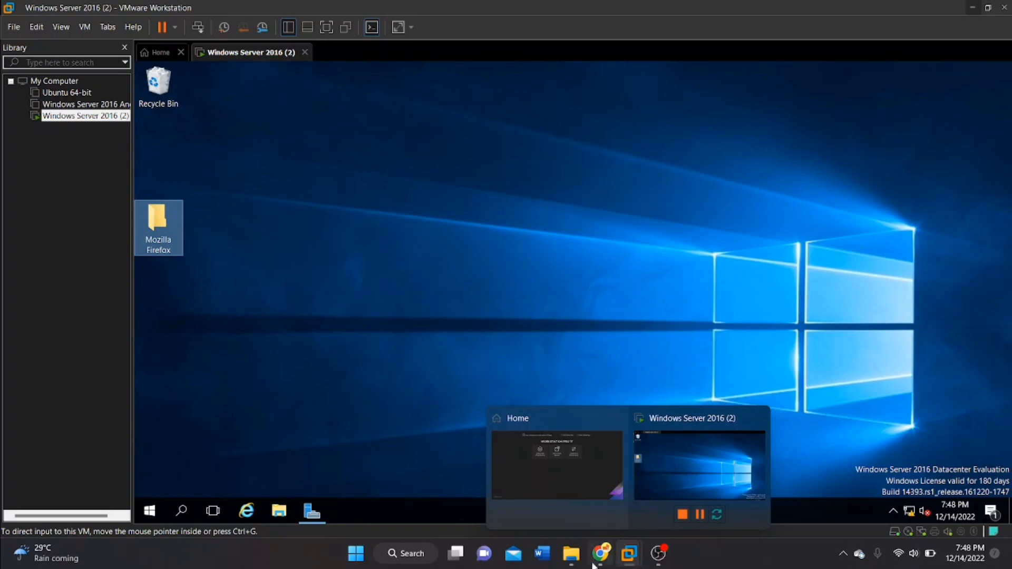
# Copy the Firefox Setup 14.0.1 installer from the host's Downloads folder into the Mozilla Firefox folder on the virtual machine's desktop.
pyautogui.moveTo(572, 553)
pyautogui.click(579, 494)
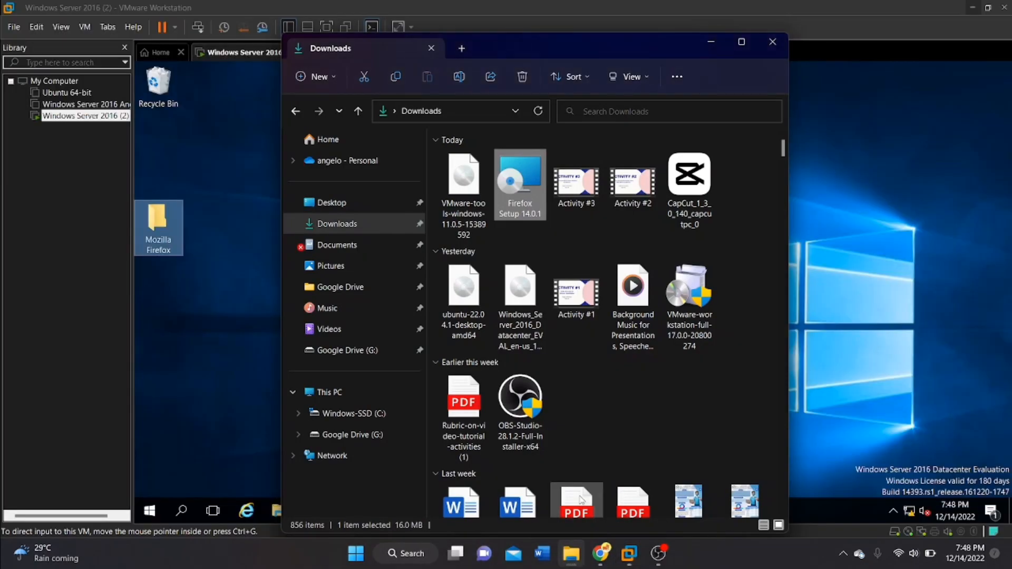
pyautogui.moveTo(578, 49); pyautogui.dragTo(605, 49)
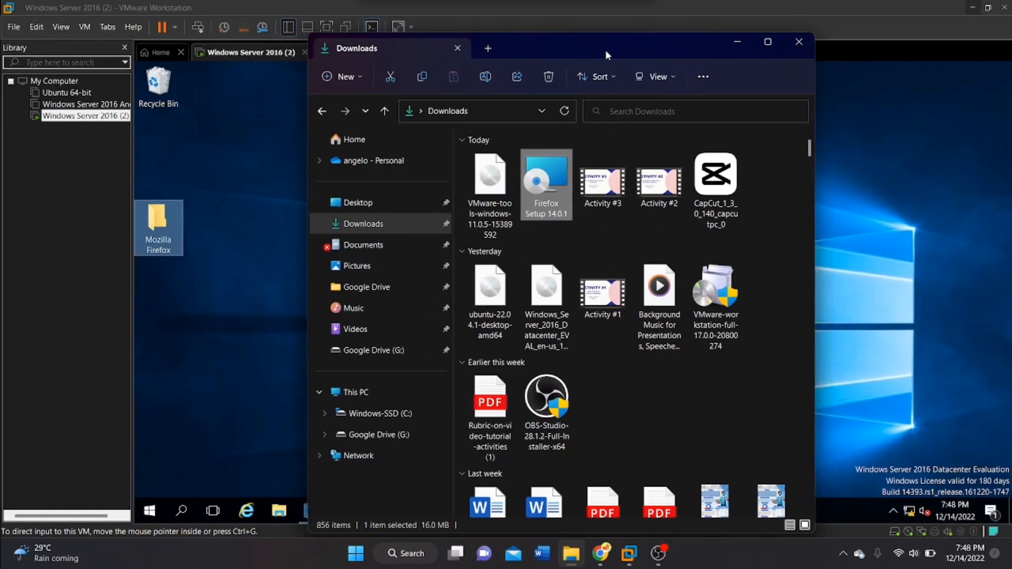
pyautogui.moveTo(546, 171); pyautogui.dragTo(164, 236)
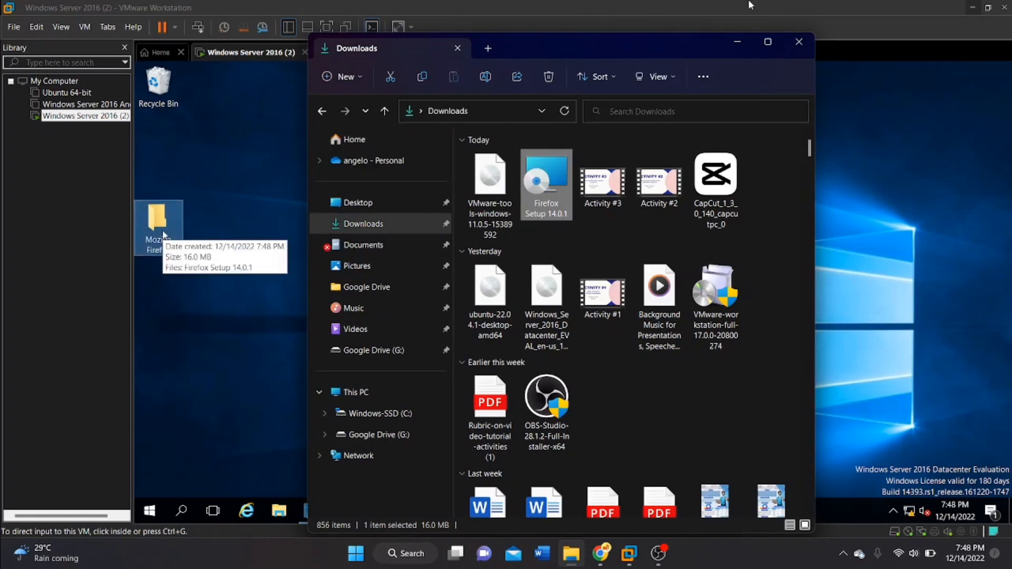
pyautogui.click(736, 47)
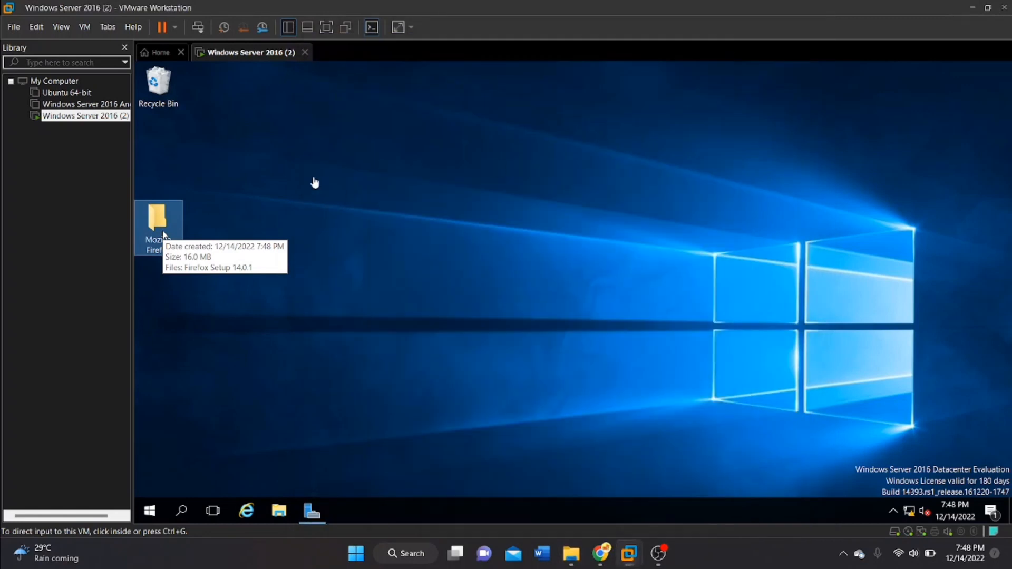
# Check the contents of the Mozilla Firefox folder on the server desktop, and minimize its window.
pyautogui.click(154, 226)
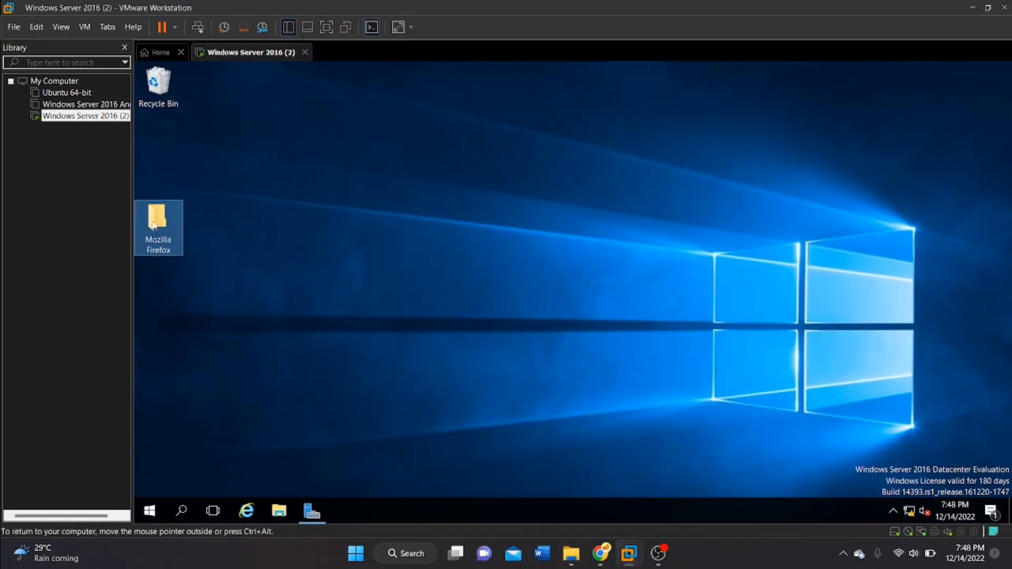
pyautogui.doubleClick(156, 240)
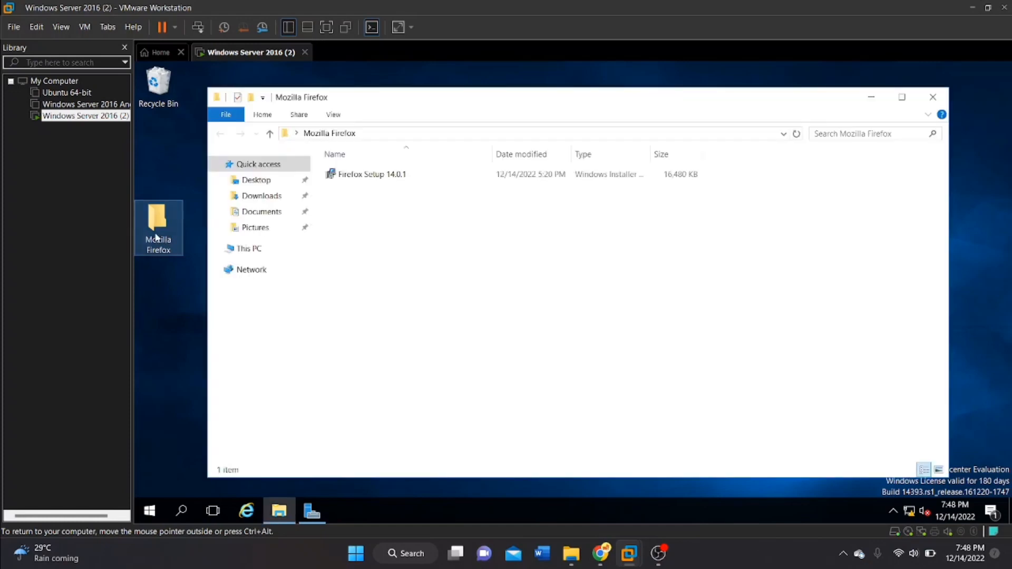
pyautogui.click(871, 97)
# Share the Mozilla Firefox folder through Advanced Sharing under the hidden share name Mozilla Firefox$.
pyautogui.rightClick(154, 230)
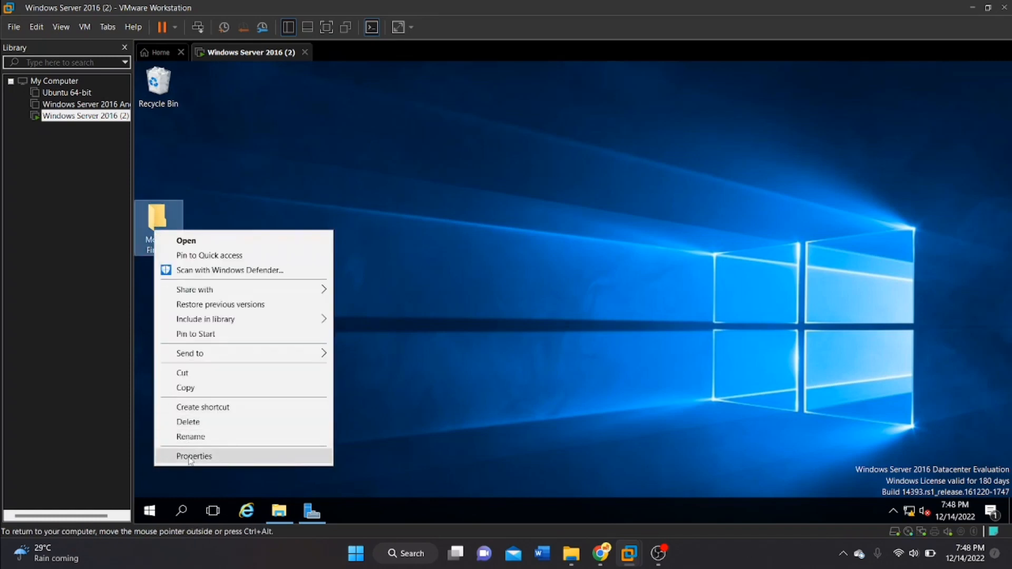
pyautogui.click(190, 457)
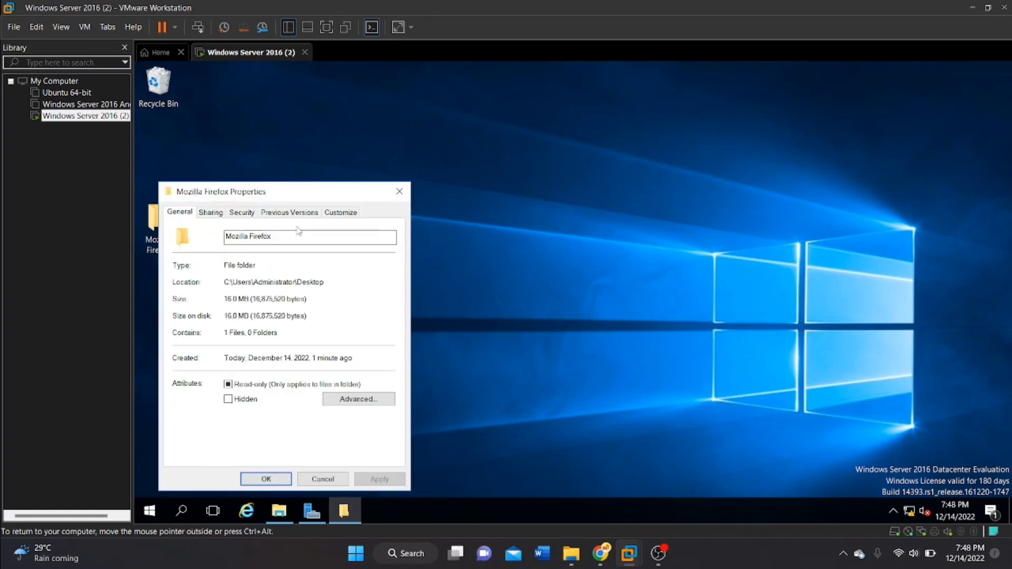
pyautogui.click(211, 213)
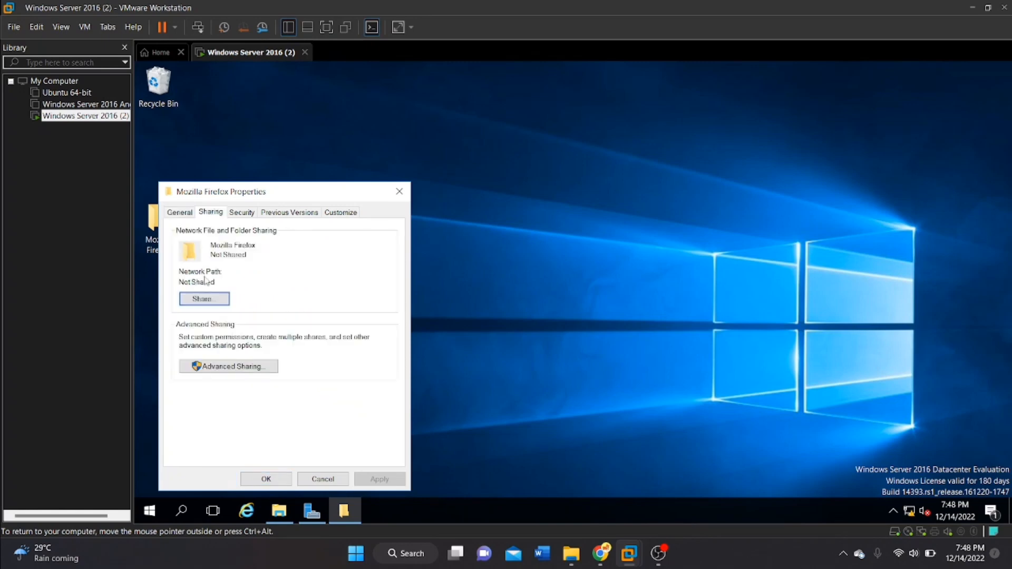
pyautogui.click(214, 368)
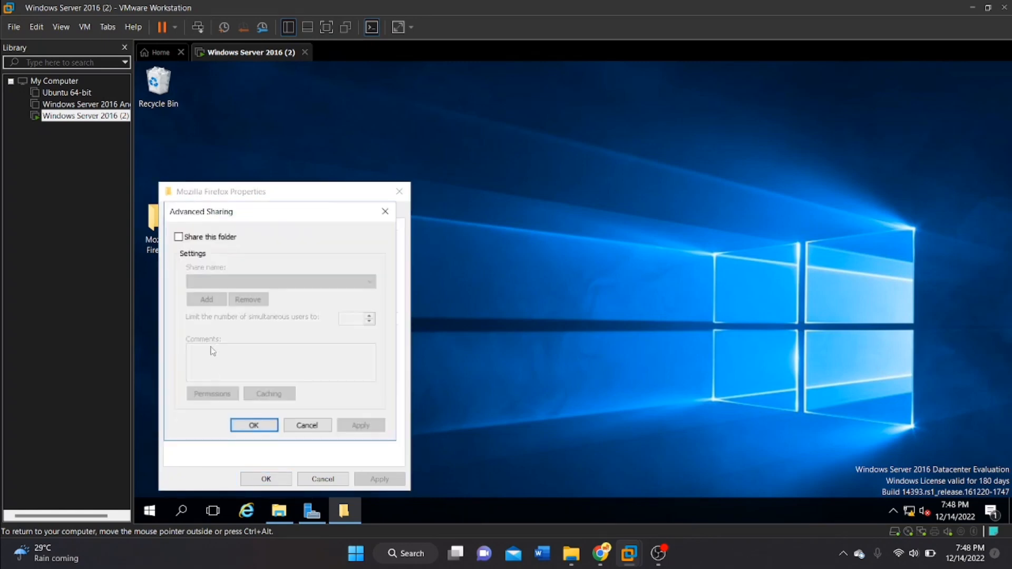
pyautogui.click(178, 237)
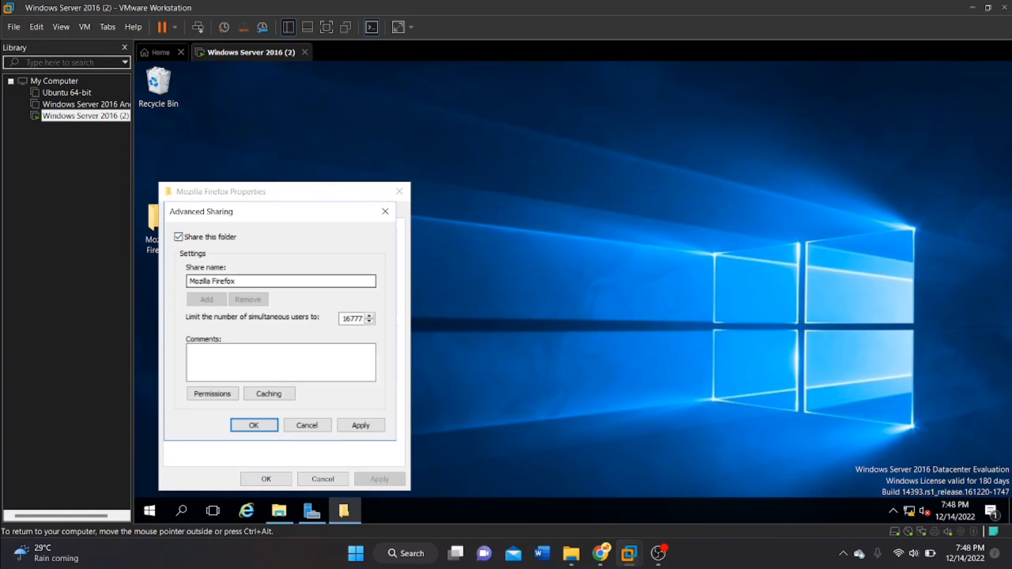
pyautogui.click(250, 281)
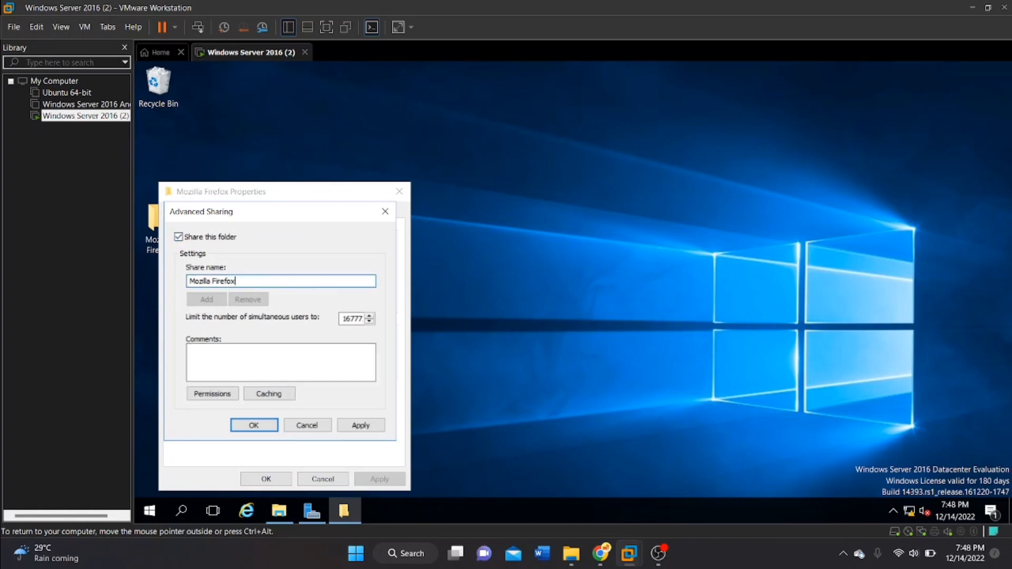
pyautogui.write('$')
pyautogui.click(342, 429)
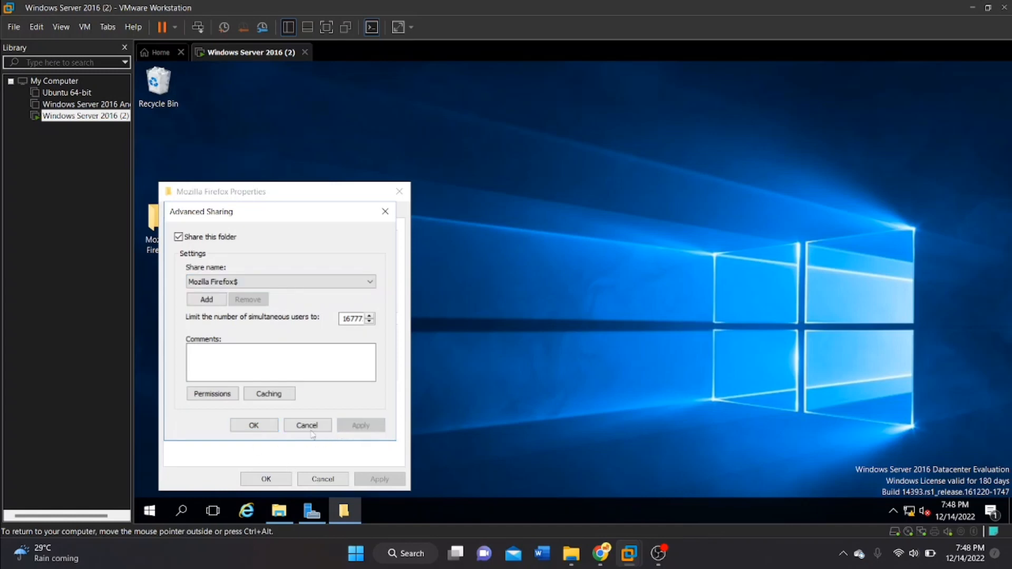
pyautogui.click(252, 426)
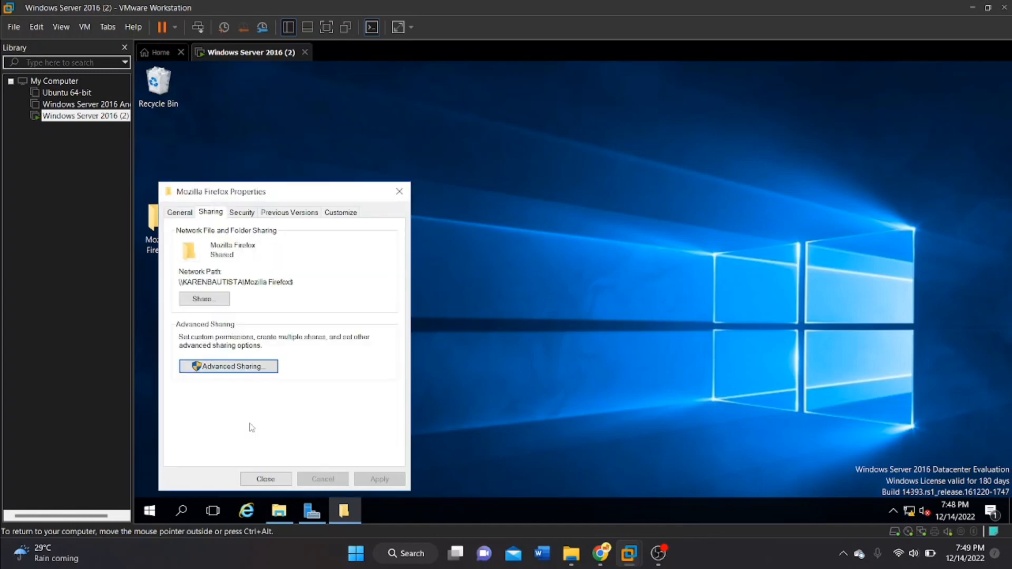
pyautogui.click(268, 481)
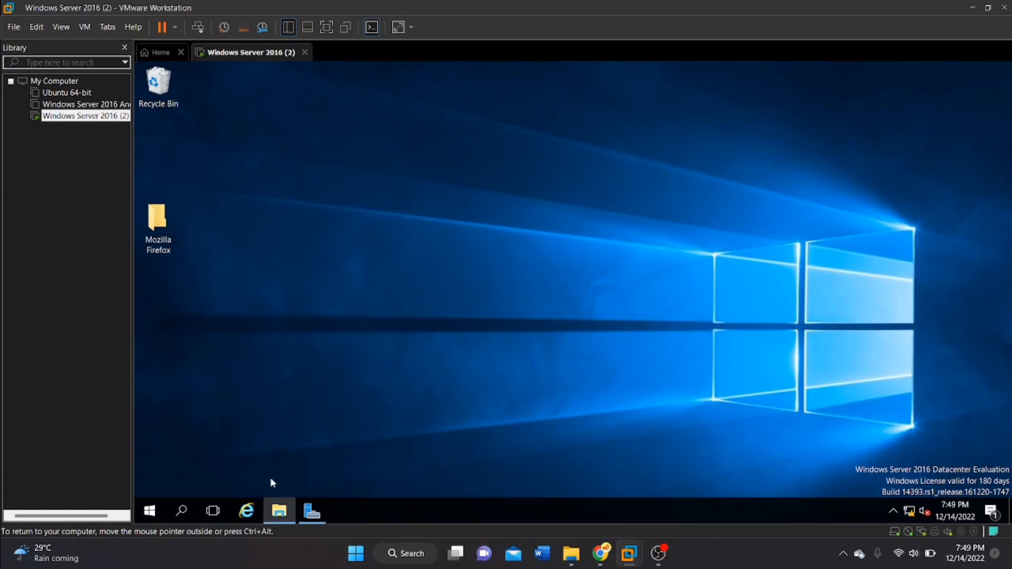
# Review the Mozilla Firefox folder's advanced sharing settings and select its network path in the folder properties.
pyautogui.rightClick(170, 243)
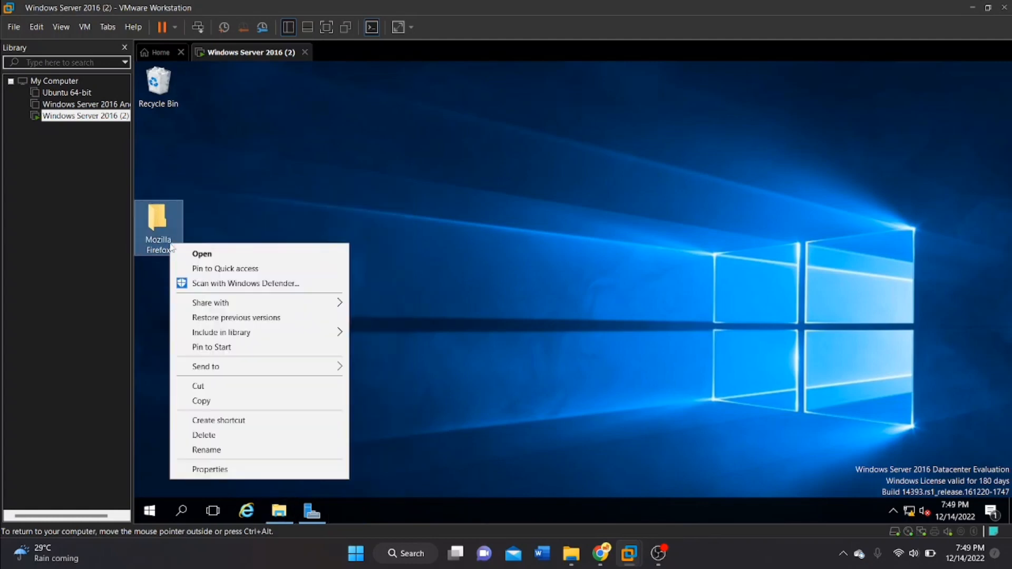
pyautogui.click(217, 470)
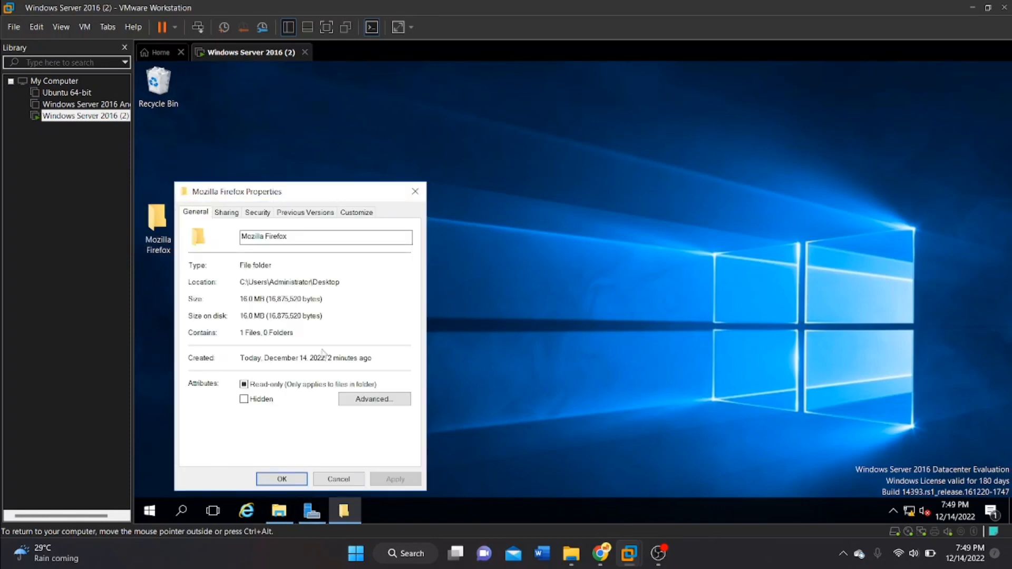
pyautogui.click(230, 212)
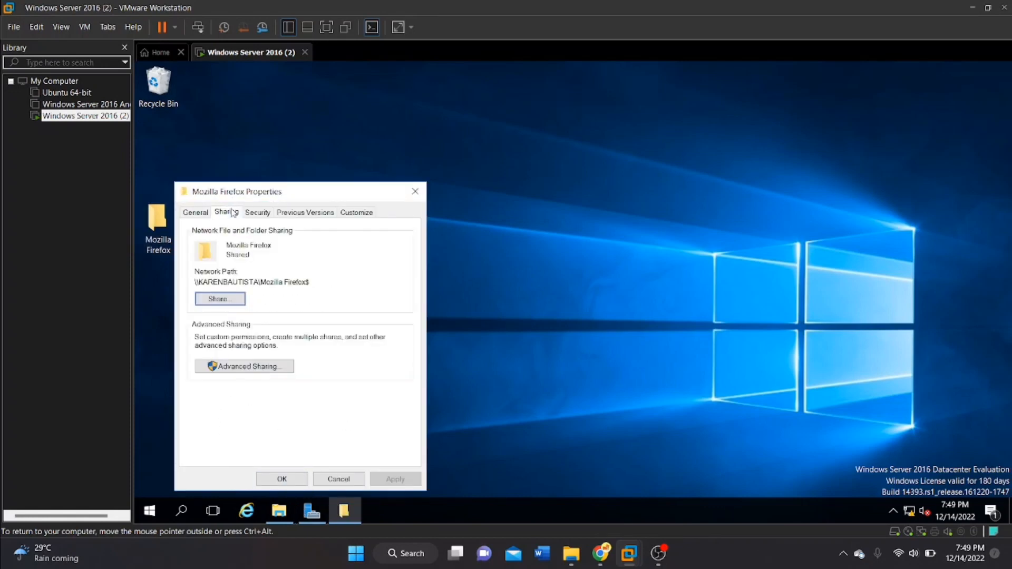
pyautogui.click(235, 369)
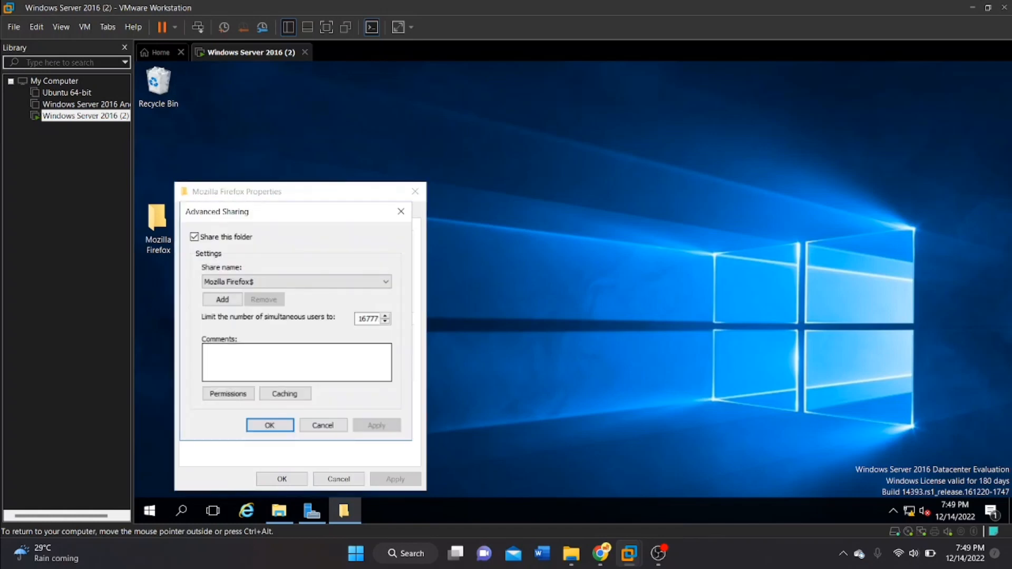
pyautogui.click(273, 426)
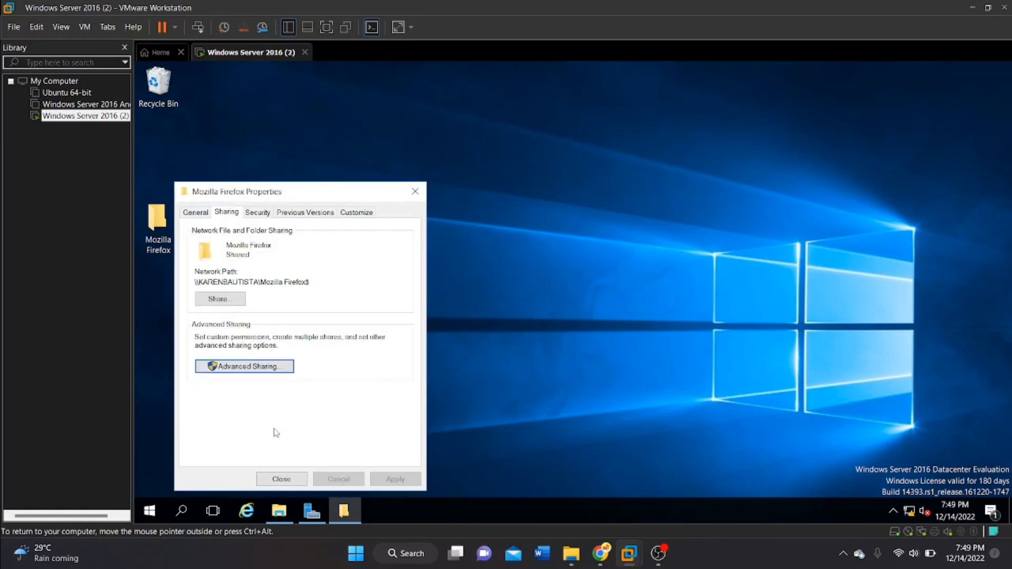
pyautogui.moveTo(308, 282); pyautogui.dragTo(196, 282)
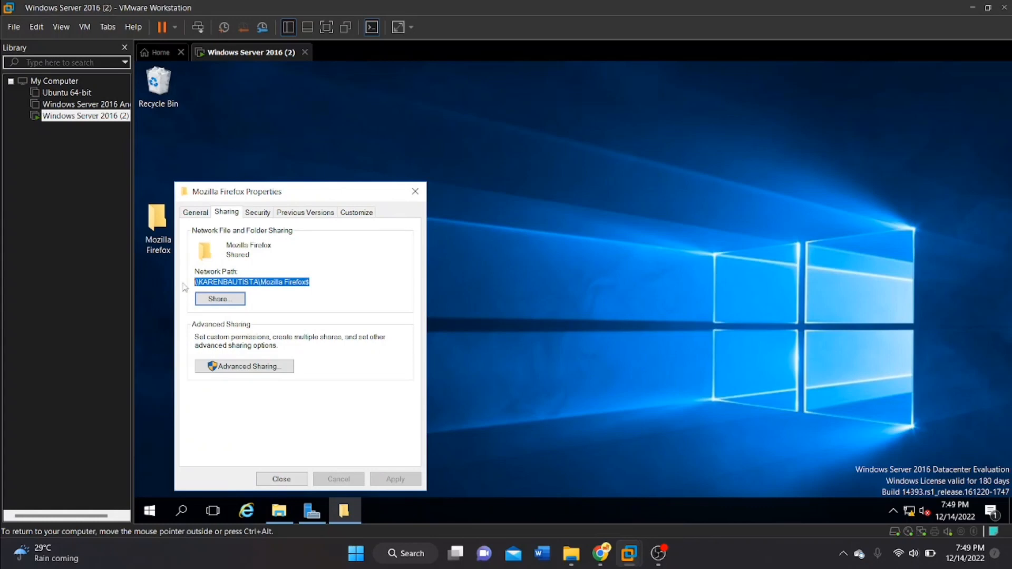
pyautogui.click(283, 479)
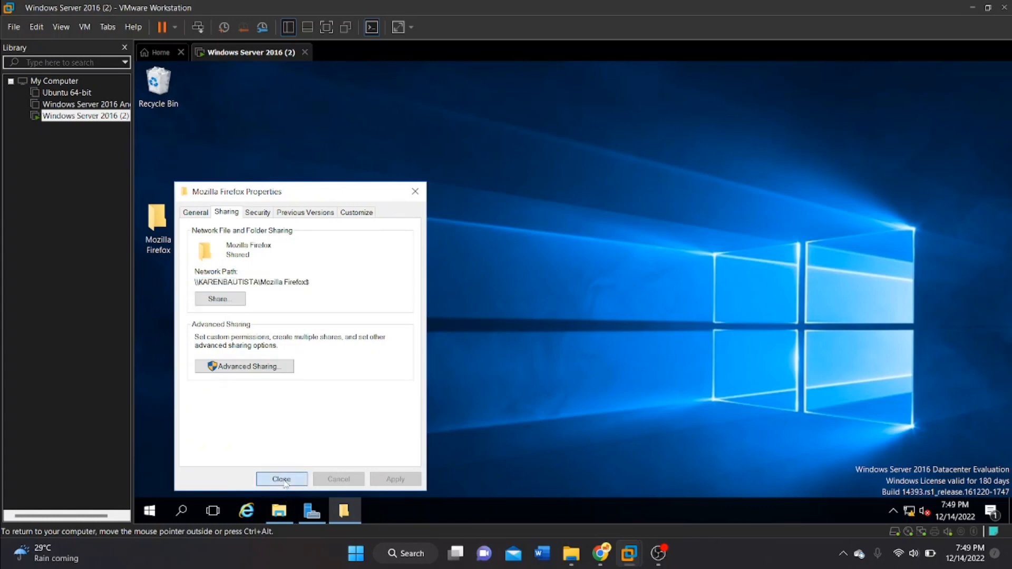
# Open Group Policy Management from Server Manager and expand the forest to show the domain under Domains.
pyautogui.moveTo(636, 565)
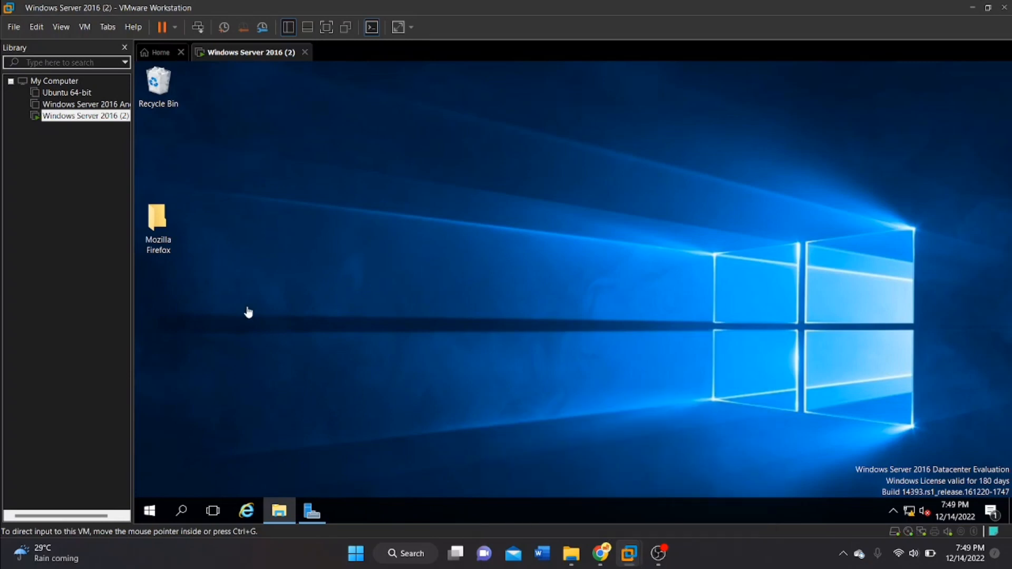
pyautogui.moveTo(314, 514)
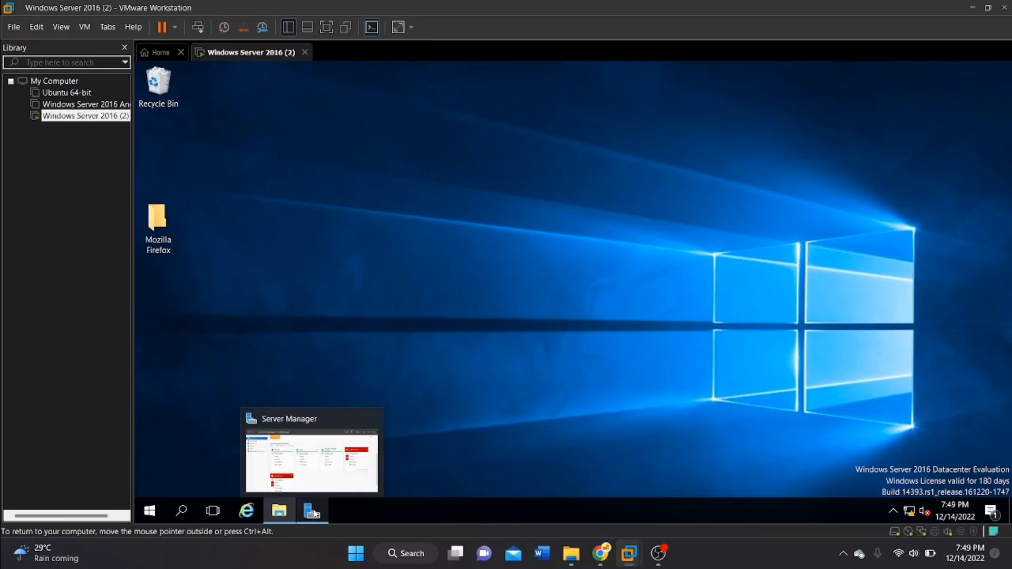
pyautogui.click(327, 462)
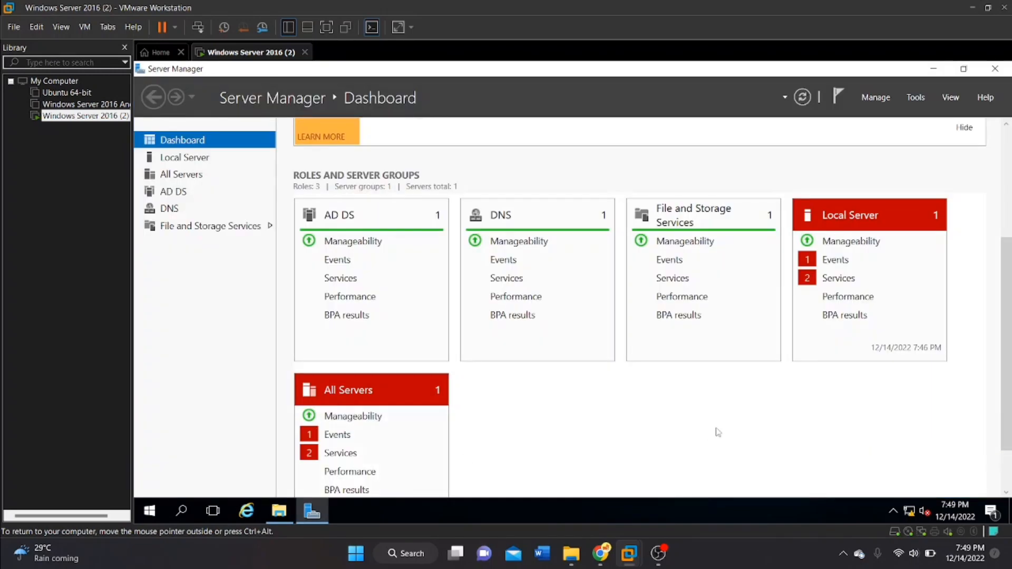
pyautogui.click(922, 98)
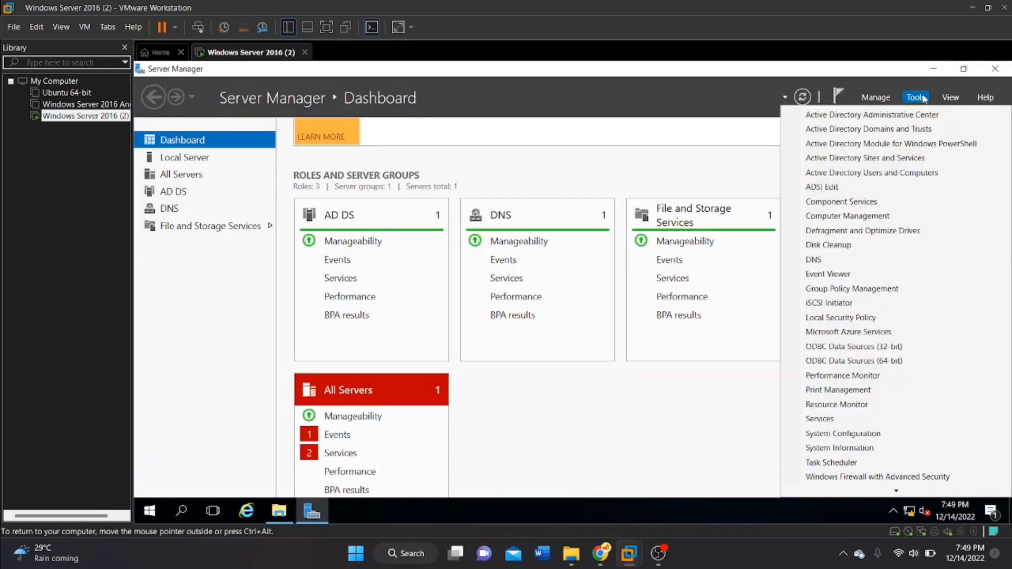
pyautogui.click(839, 292)
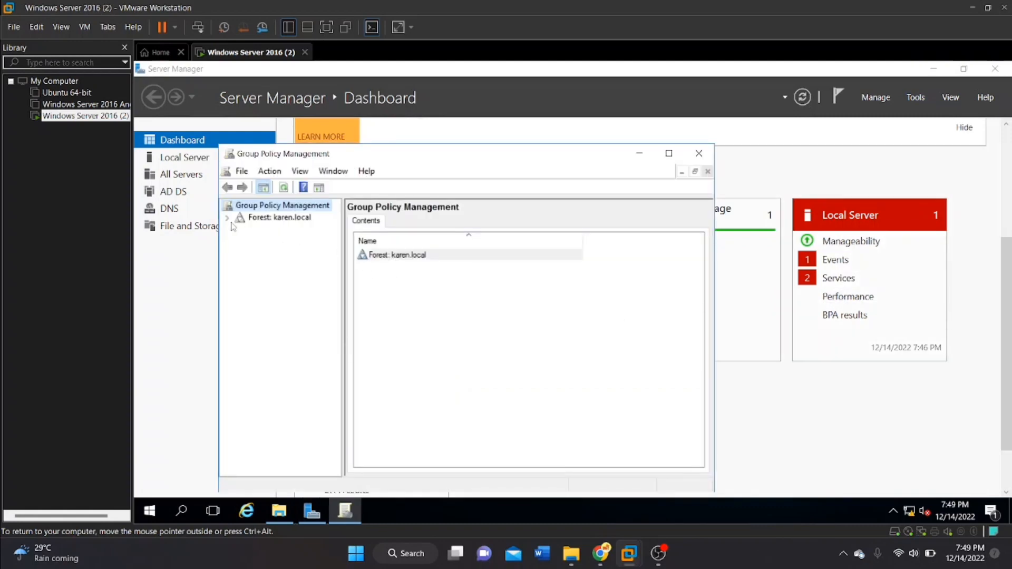
pyautogui.click(227, 218)
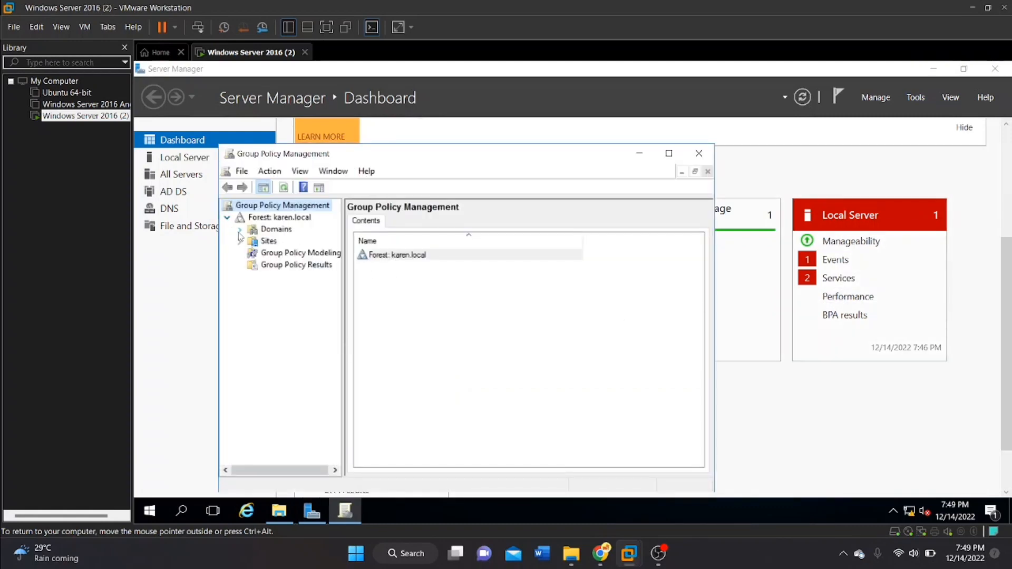
pyautogui.click(239, 230)
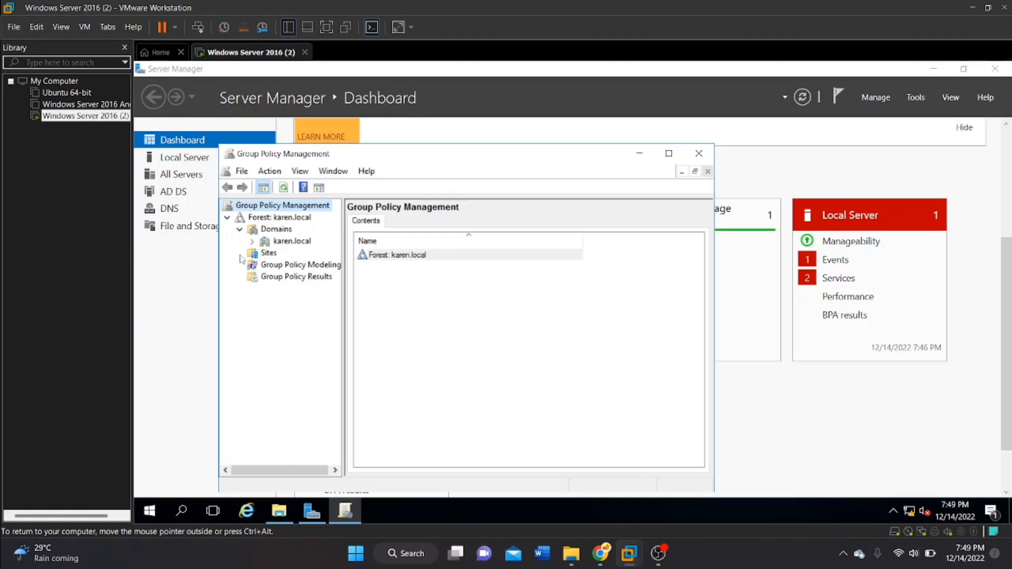
pyautogui.rightClick(281, 243)
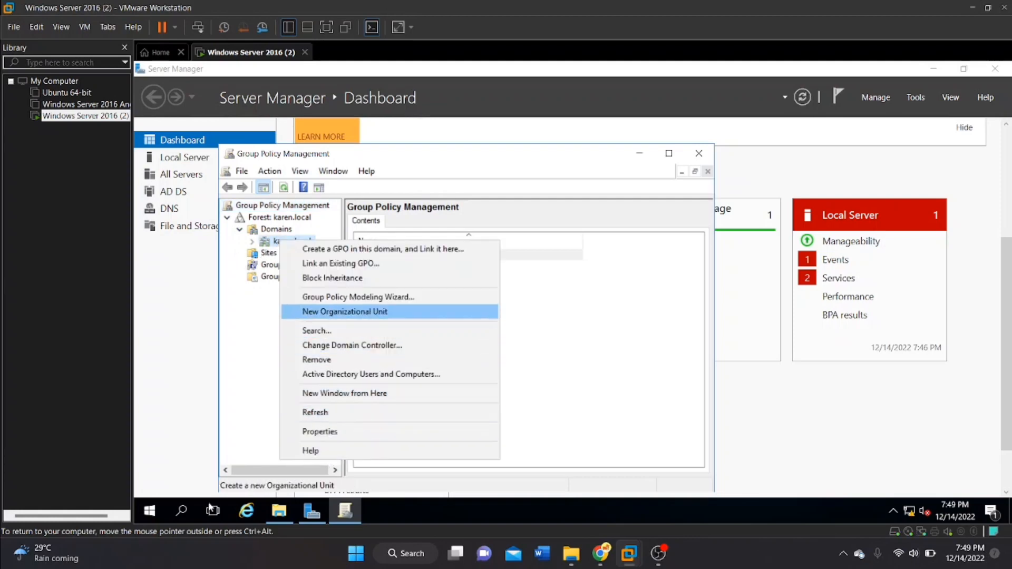
pyautogui.click(268, 393)
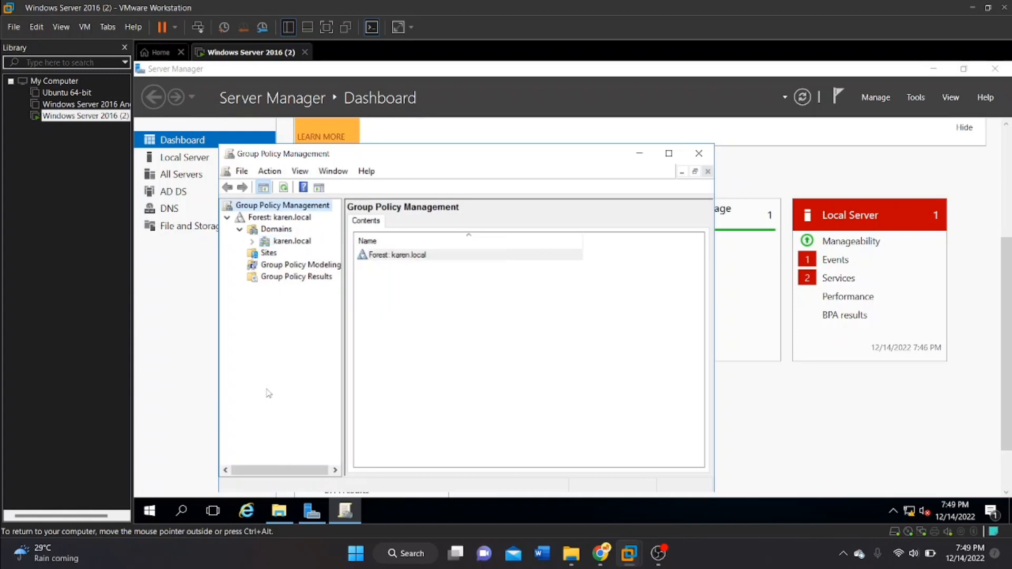
# Create a new Group Policy Object named Firefox-setup in the domain's Group Policy Objects container, without a source starter GPO.
pyautogui.click(253, 242)
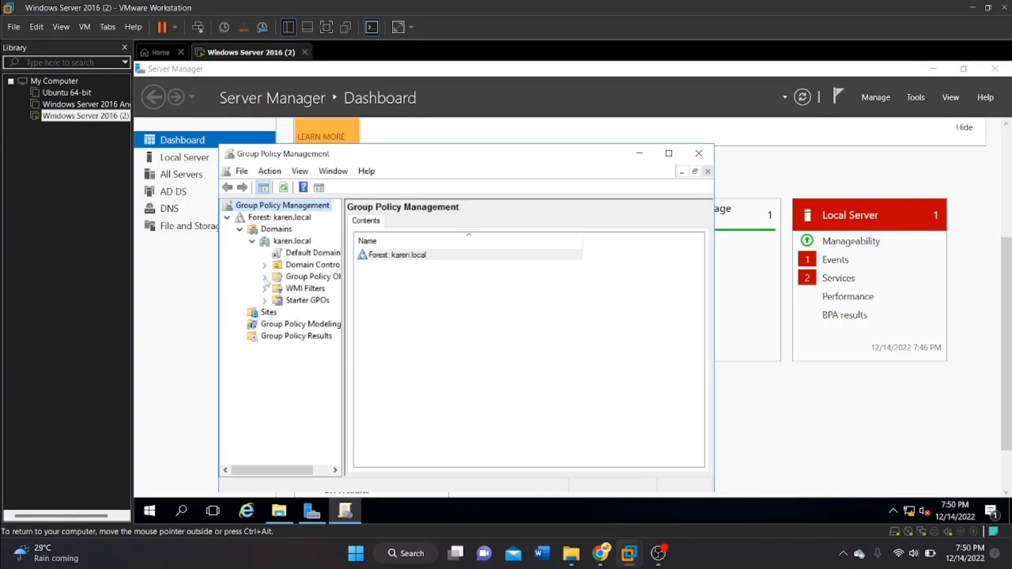
pyautogui.click(265, 277)
pyautogui.rightClick(280, 278)
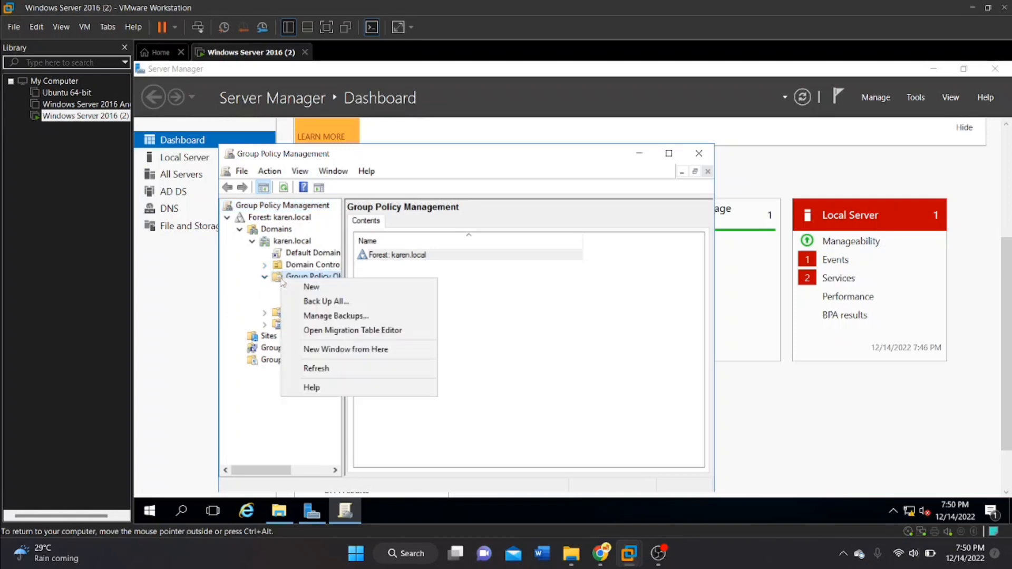
pyautogui.click(312, 288)
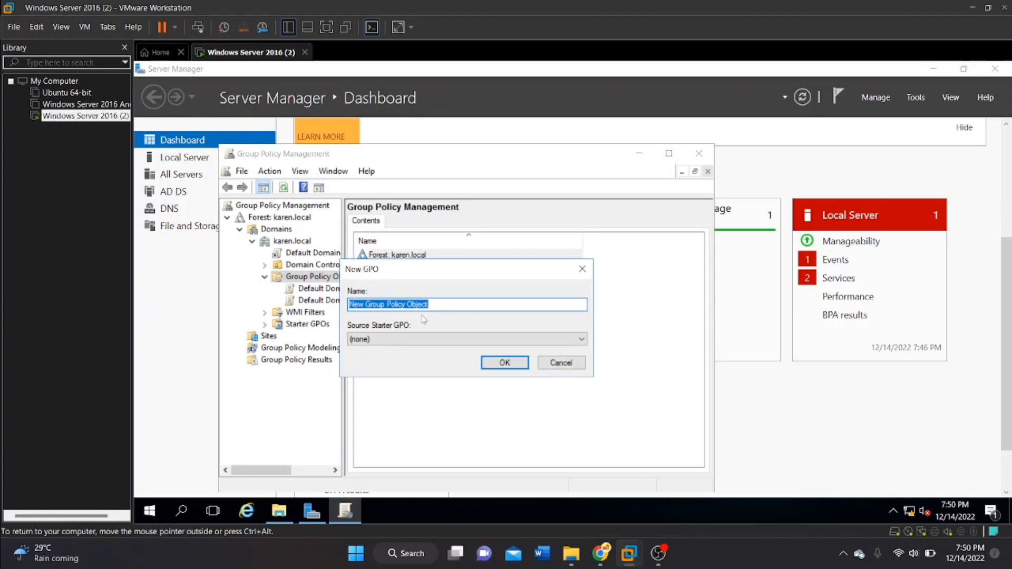
pyautogui.press('BackSpace')
pyautogui.write('Fi')
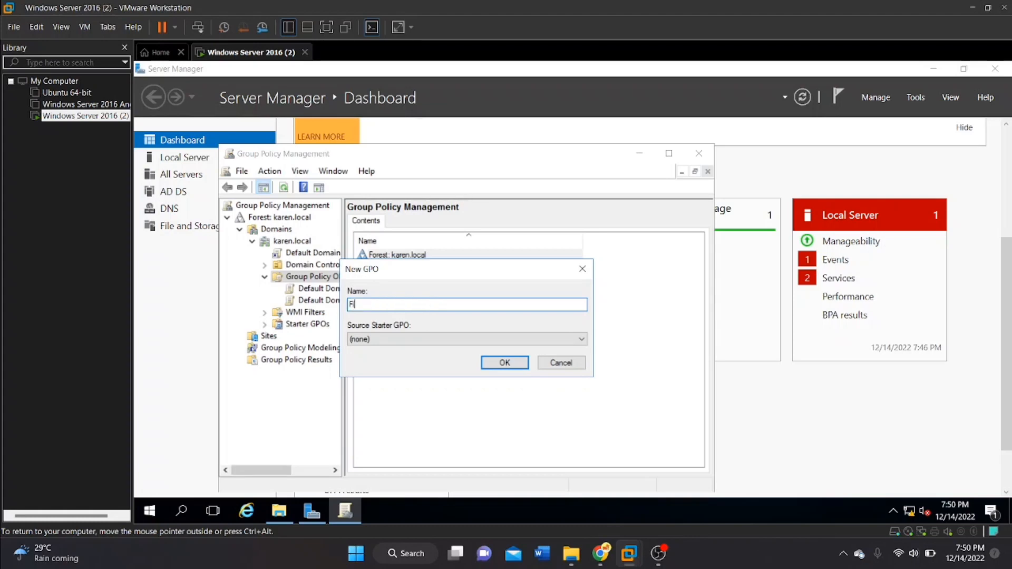
pyautogui.write('refox-setup')
pyautogui.click(506, 363)
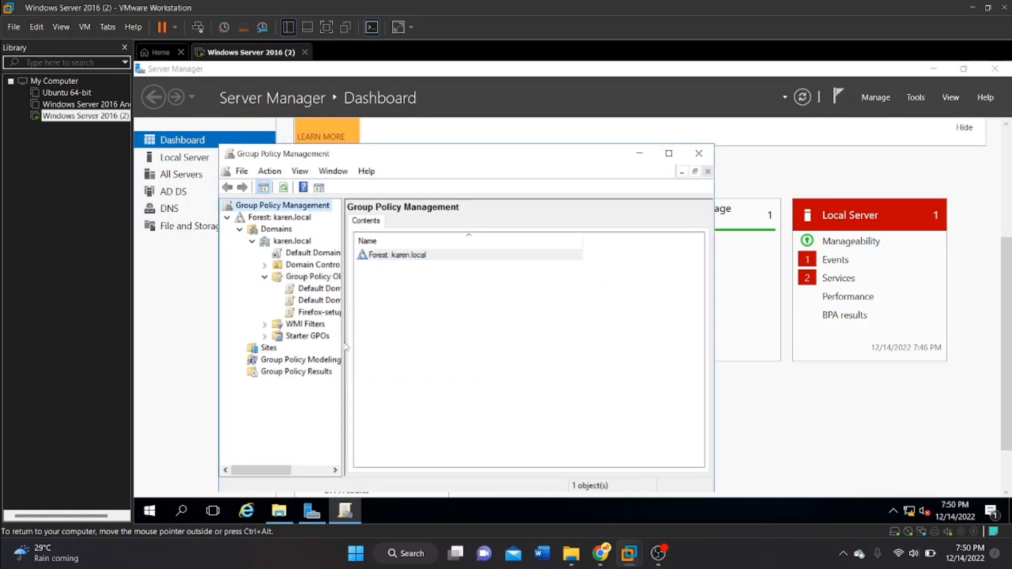
# Widen the console tree, view the Firefox-setup GPO's scope, and examine the contents of Group Policy Objects and Domain Controllers.
pyautogui.moveTo(344, 342); pyautogui.dragTo(381, 340)
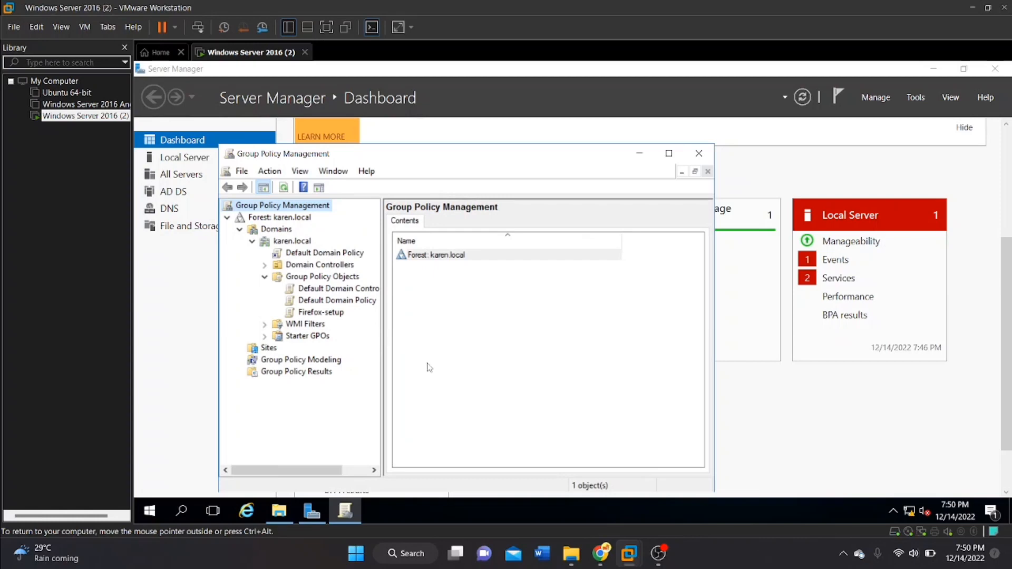
pyautogui.click(317, 313)
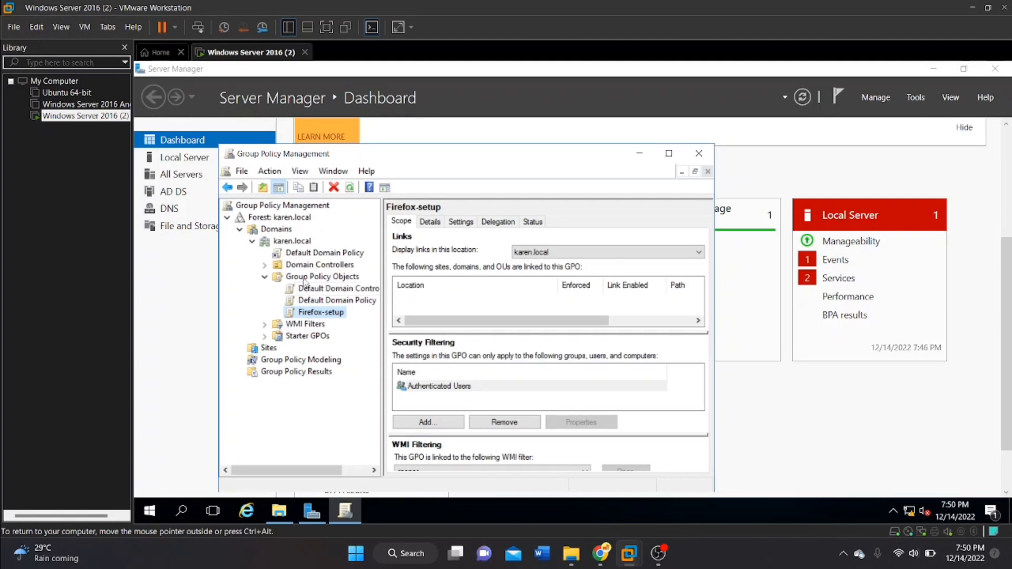
pyautogui.doubleClick(305, 278)
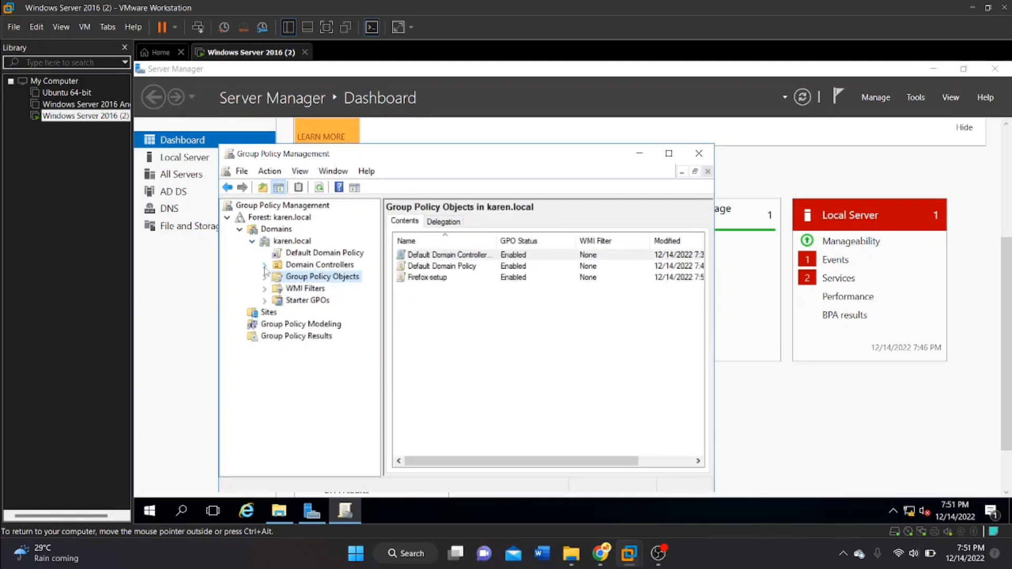
pyautogui.click(264, 267)
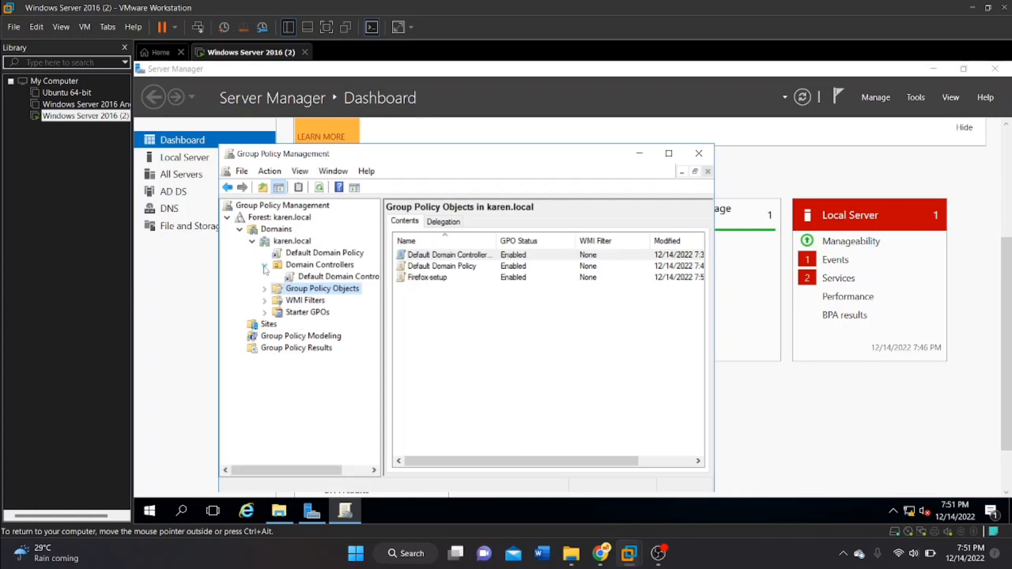
pyautogui.click(264, 289)
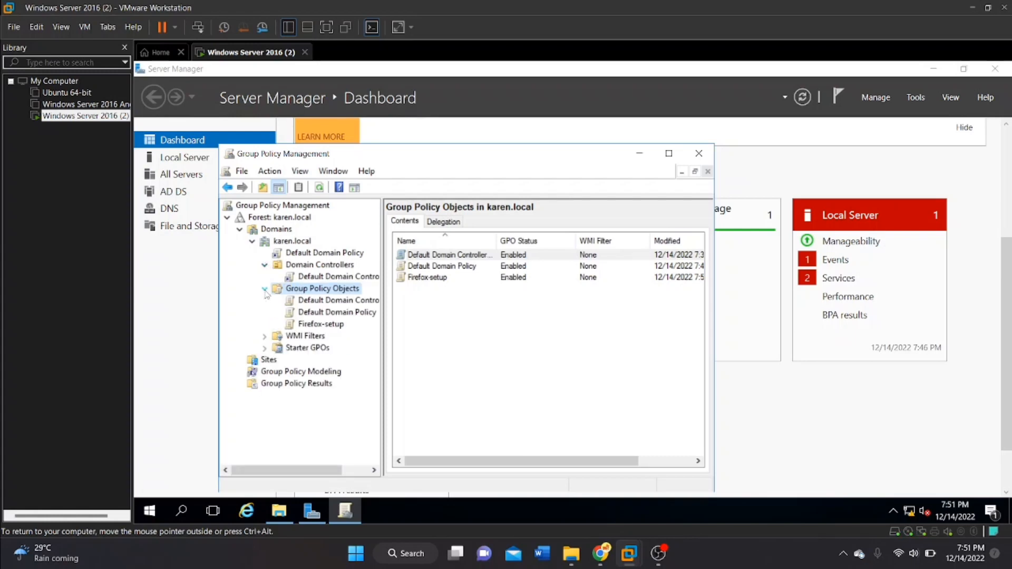
# Open the Firefox-setup GPO for editing and go to Software installation under the Computer Configuration policies' Software Settings.
pyautogui.rightClick(299, 325)
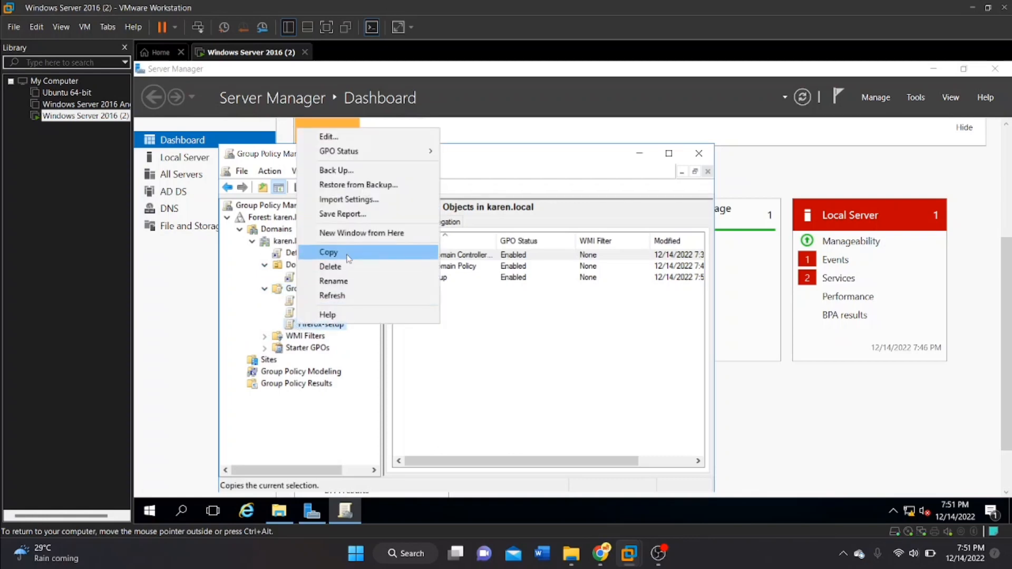
pyautogui.click(369, 137)
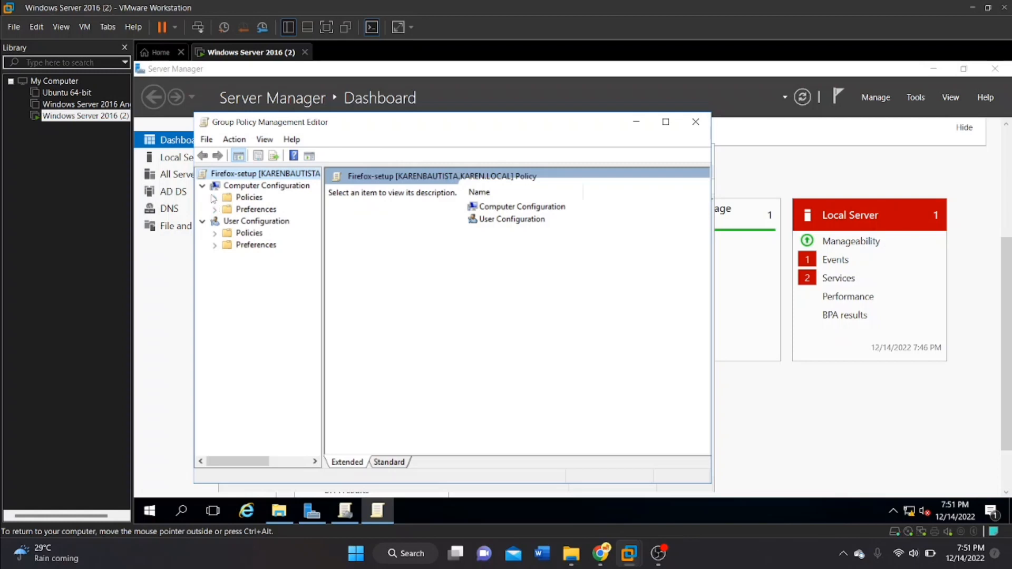
pyautogui.click(214, 198)
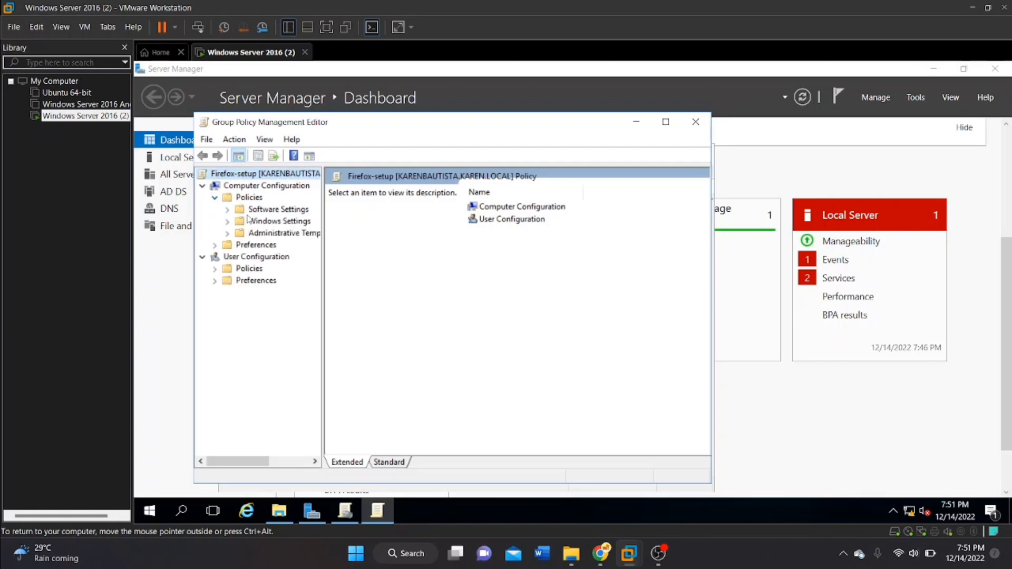
pyautogui.click(226, 212)
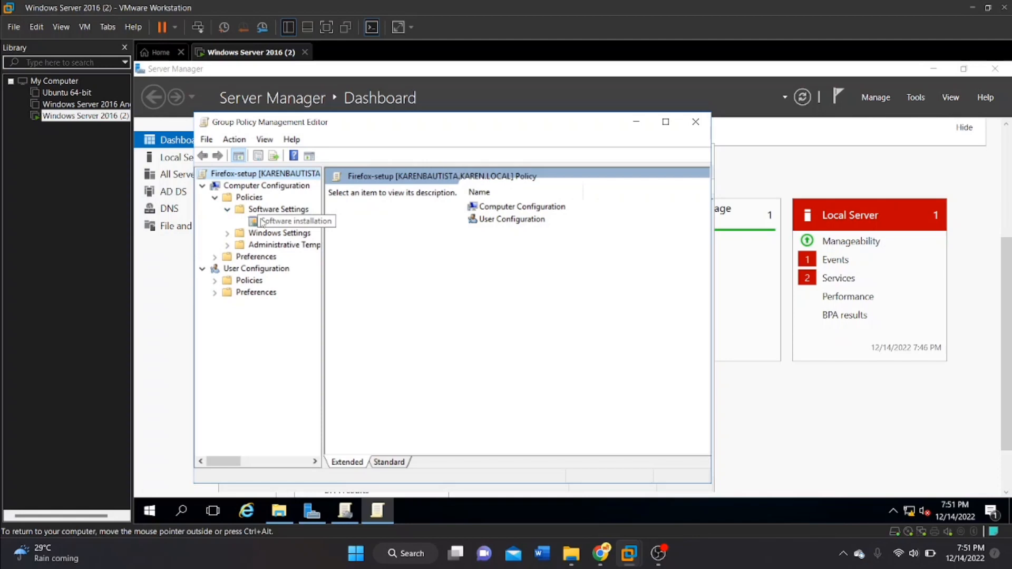
pyautogui.click(262, 222)
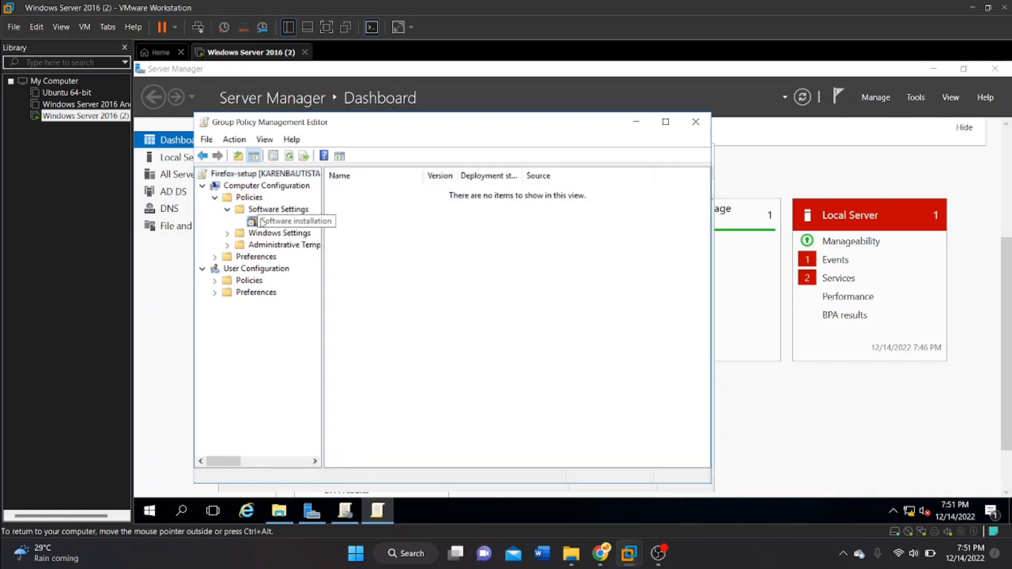
# Add a new software installation package using the Firefox Setup 14.0.1 installer from the Mozilla Firefox$ network share.
pyautogui.rightClick(304, 226)
pyautogui.moveTo(339, 235)
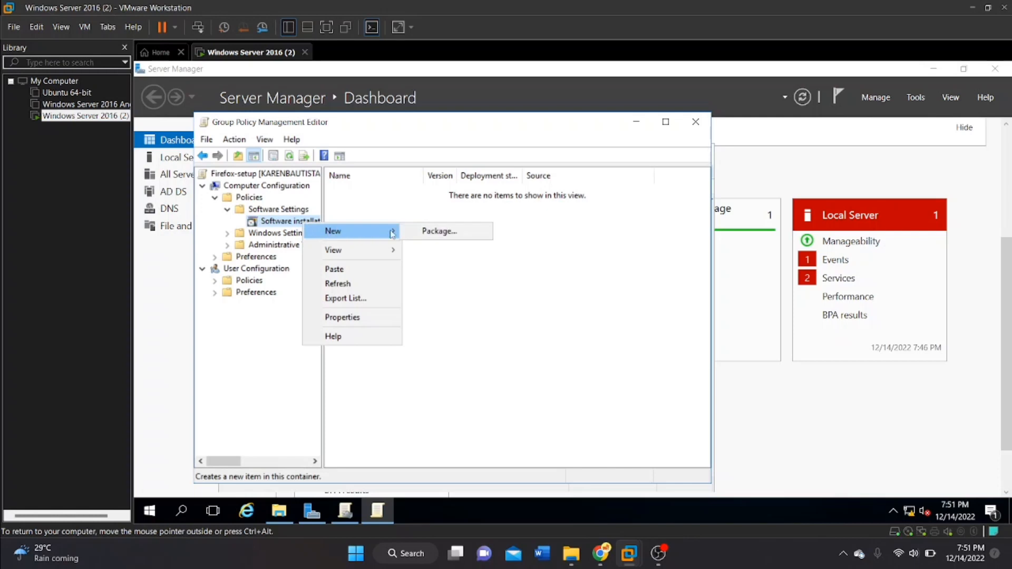
pyautogui.click(425, 231)
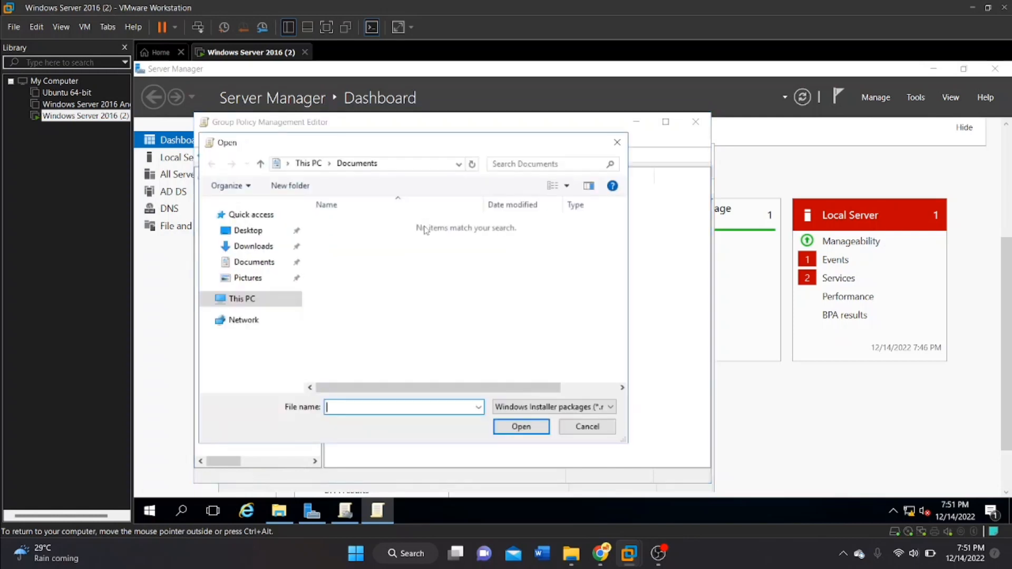
pyautogui.click(389, 164)
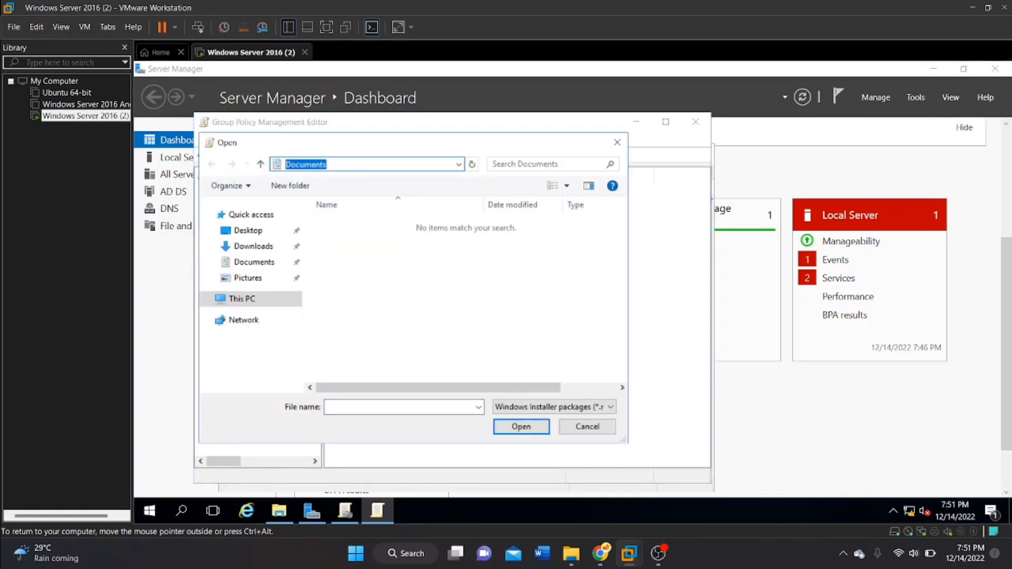
pyautogui.write('\\\\KARENBAUTISTA\\Mozilla Firefox$')
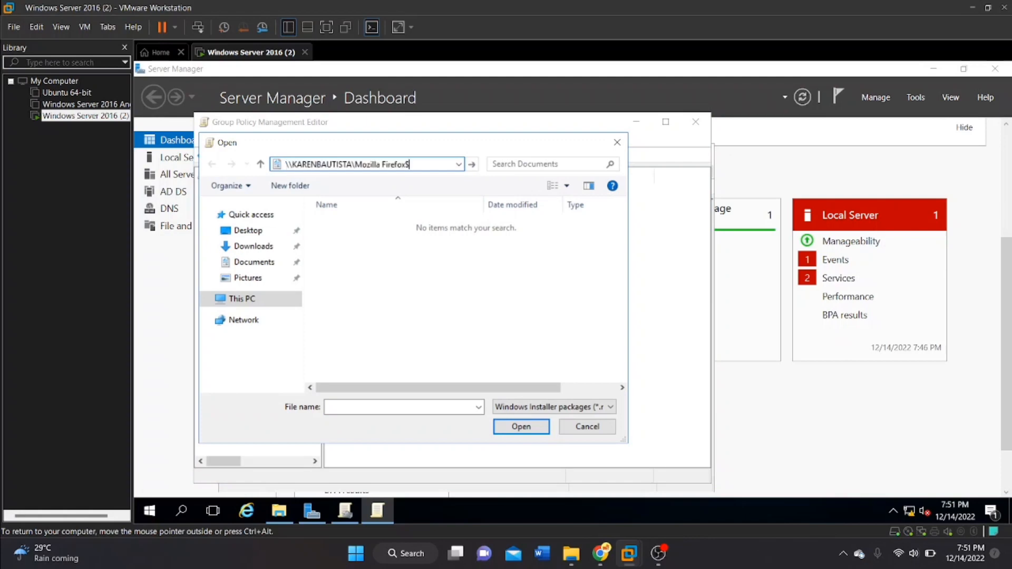
pyautogui.click(522, 427)
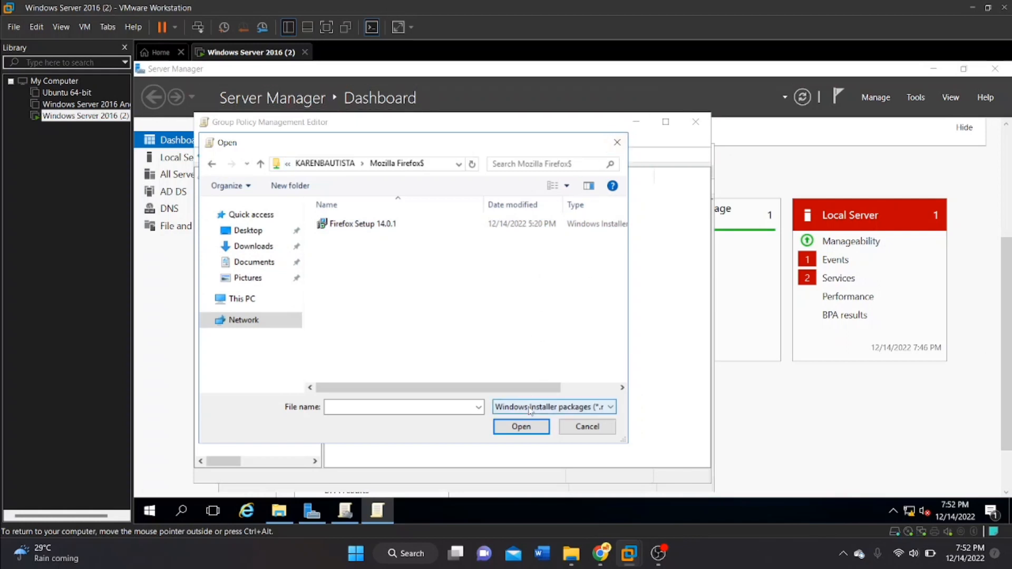
pyautogui.click(445, 228)
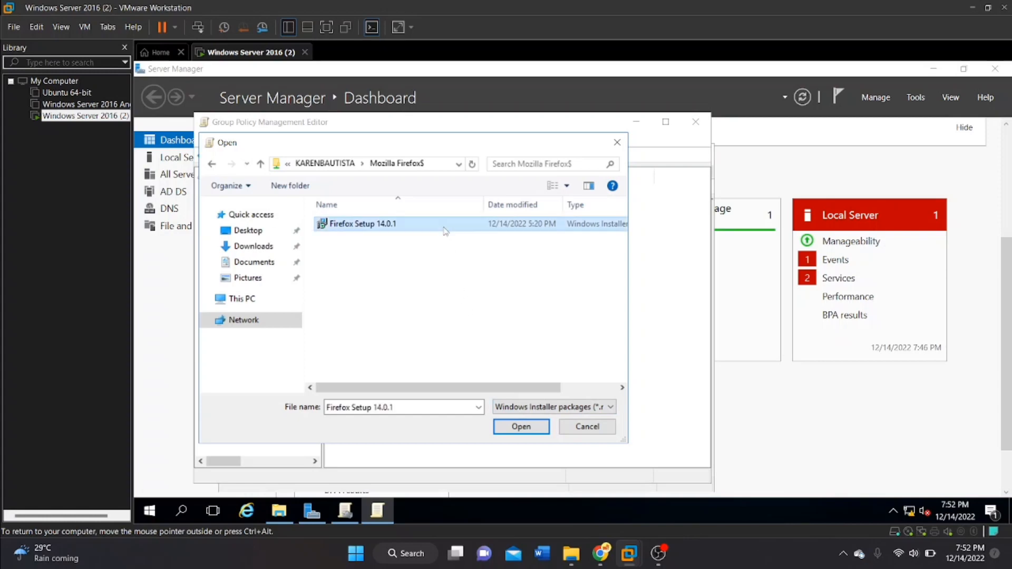
pyautogui.click(501, 427)
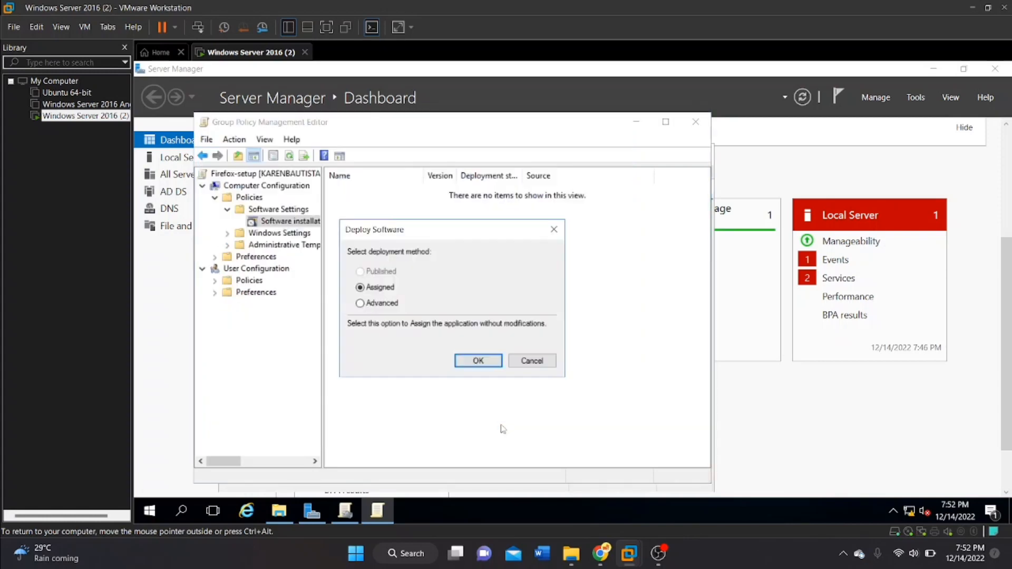
# Deploy the package with the Advanced method, enable uninstalling it when it falls out of the scope of management, and close the policy editor.
pyautogui.click(360, 303)
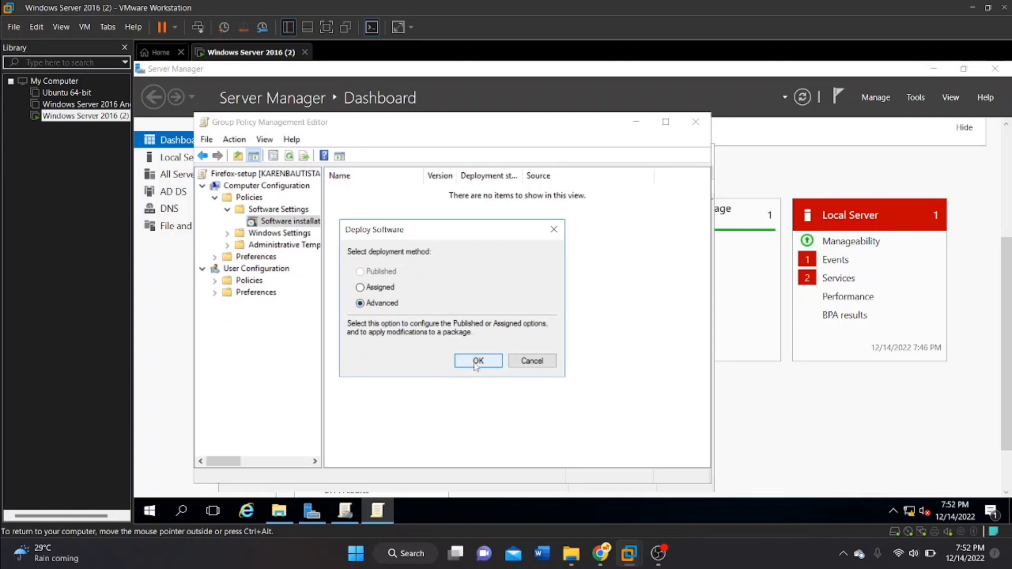
pyautogui.click(477, 363)
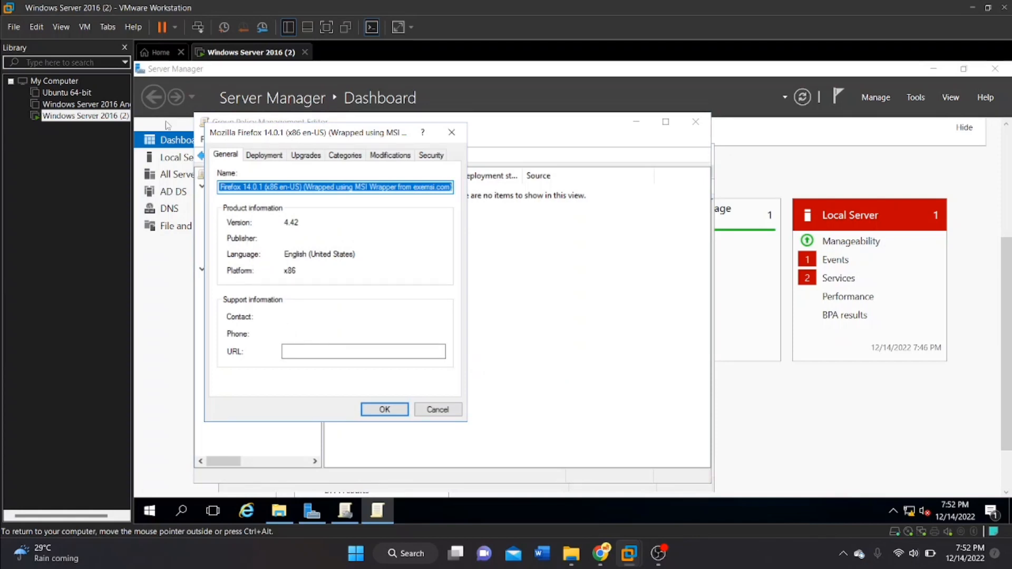
pyautogui.click(270, 158)
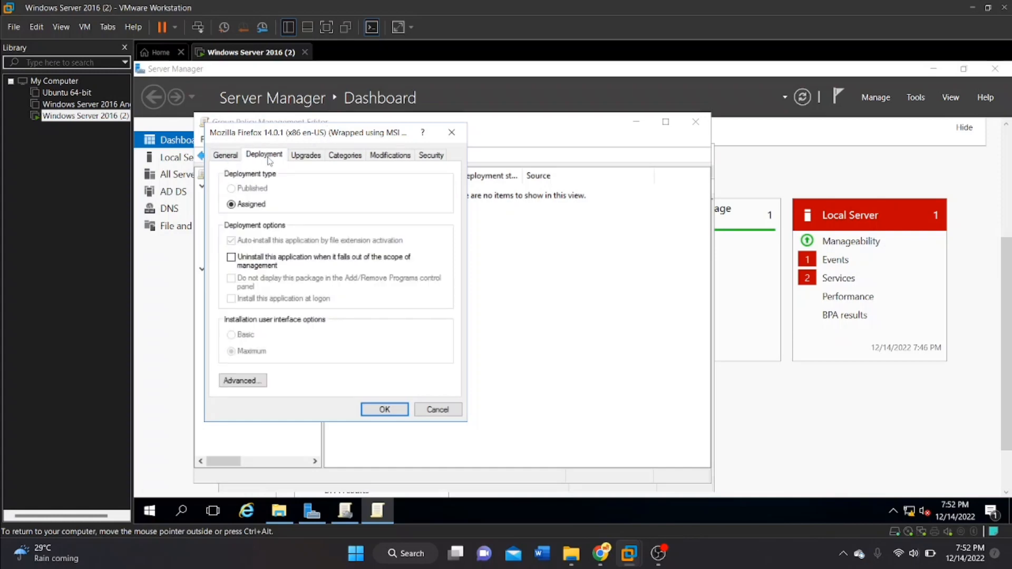
pyautogui.click(231, 257)
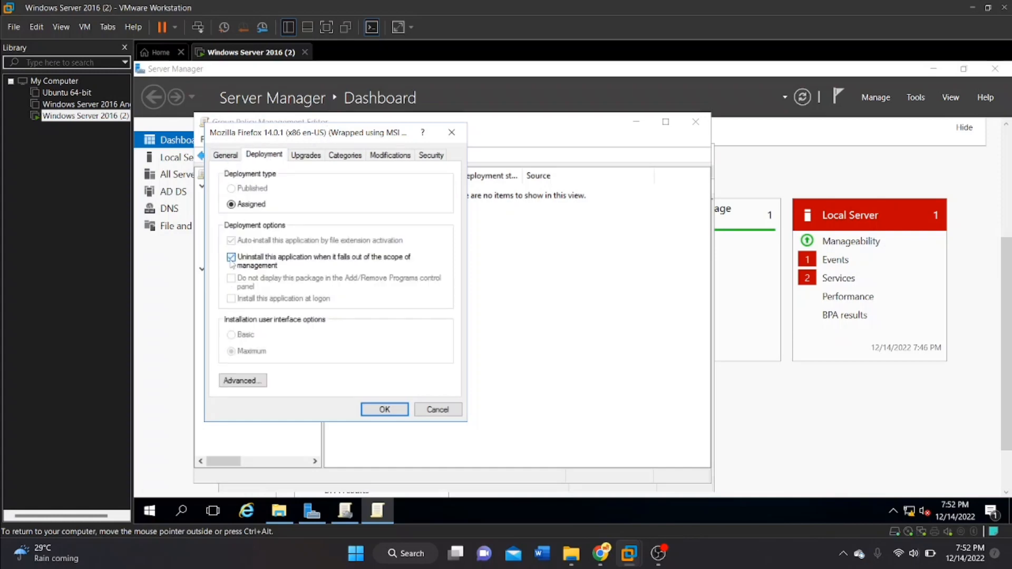
pyautogui.click(383, 411)
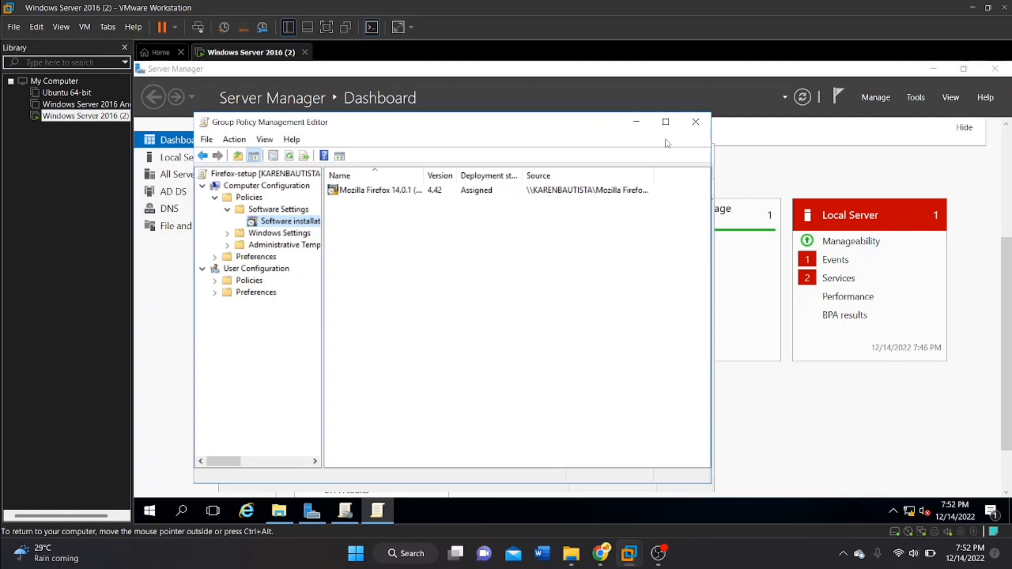
pyautogui.click(696, 122)
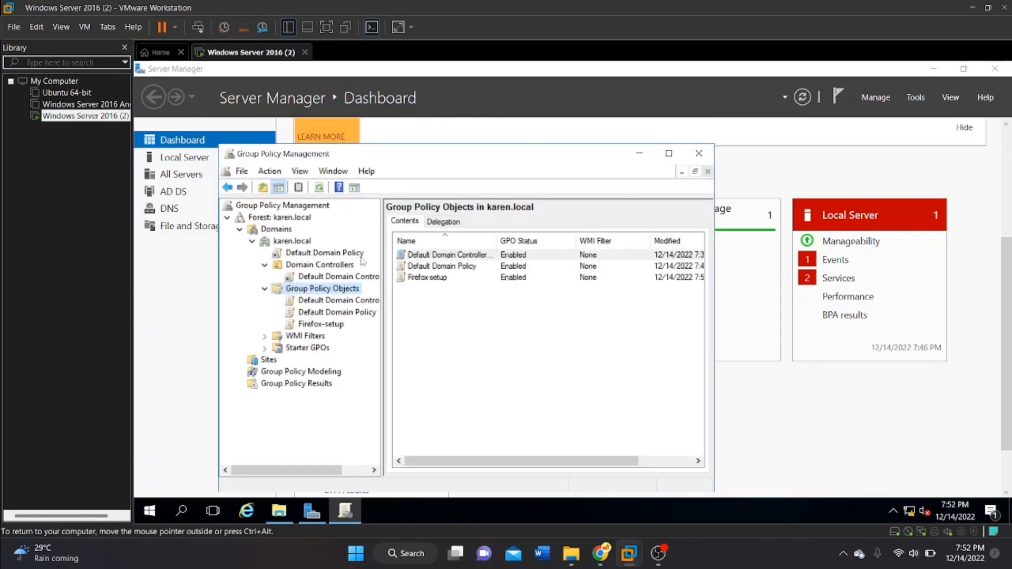
# Link the existing Firefox-setup GPO to the domain.
pyautogui.click(283, 244)
pyautogui.rightClick(283, 244)
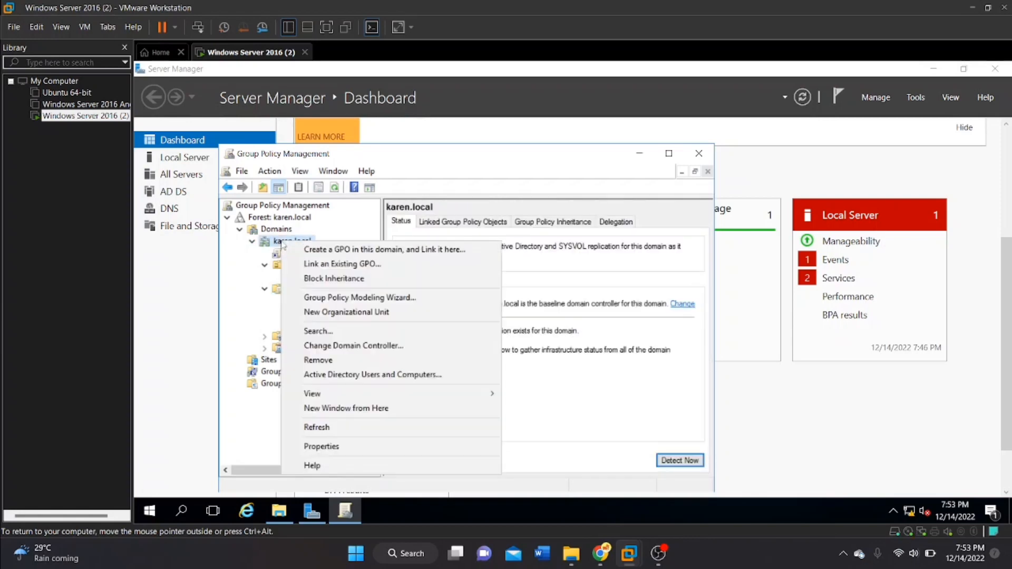
pyautogui.click(313, 265)
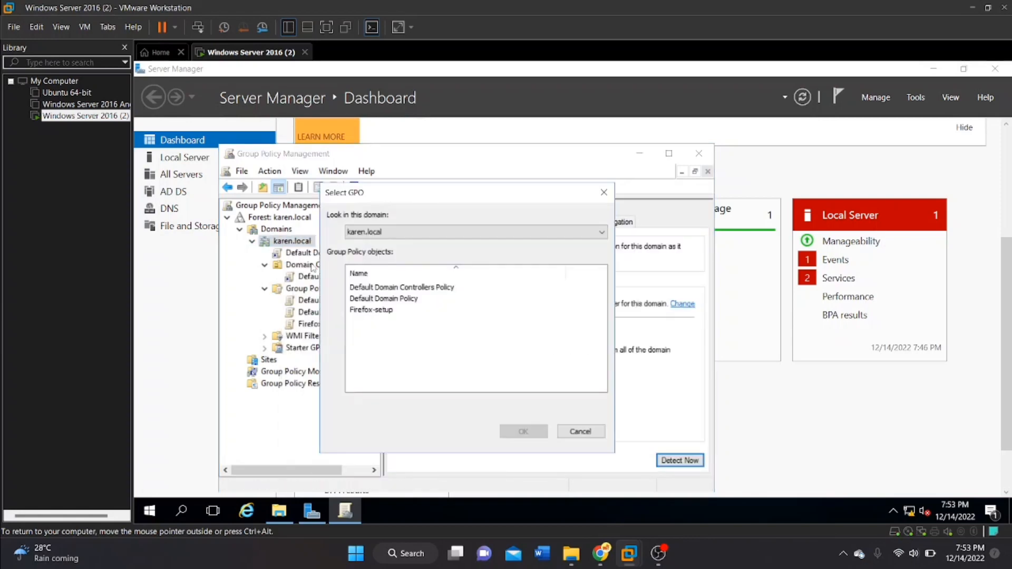
pyautogui.doubleClick(380, 311)
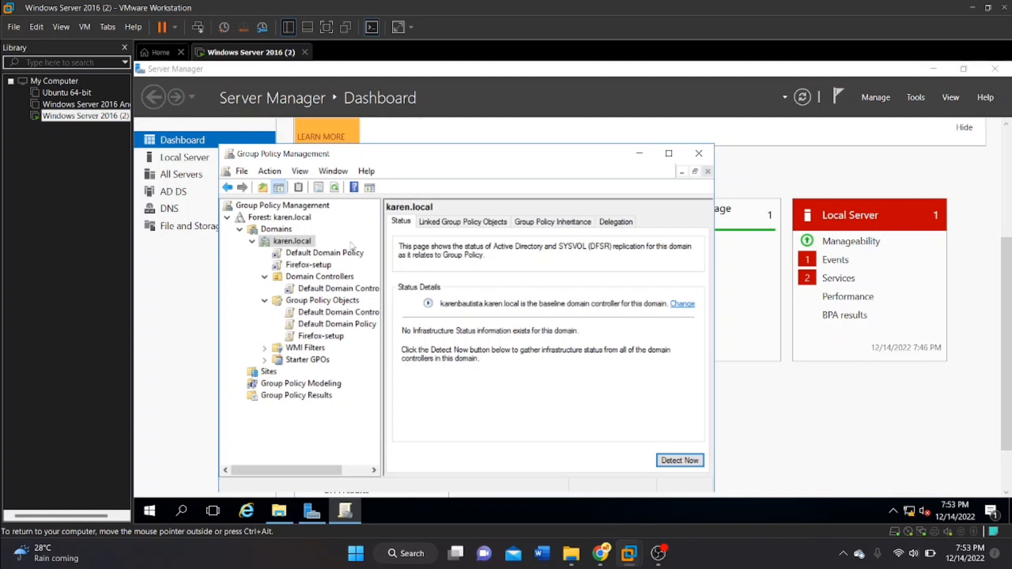
# Review the domain's linked Group Policy Objects and the scope of the Firefox-setup link.
pyautogui.click(441, 226)
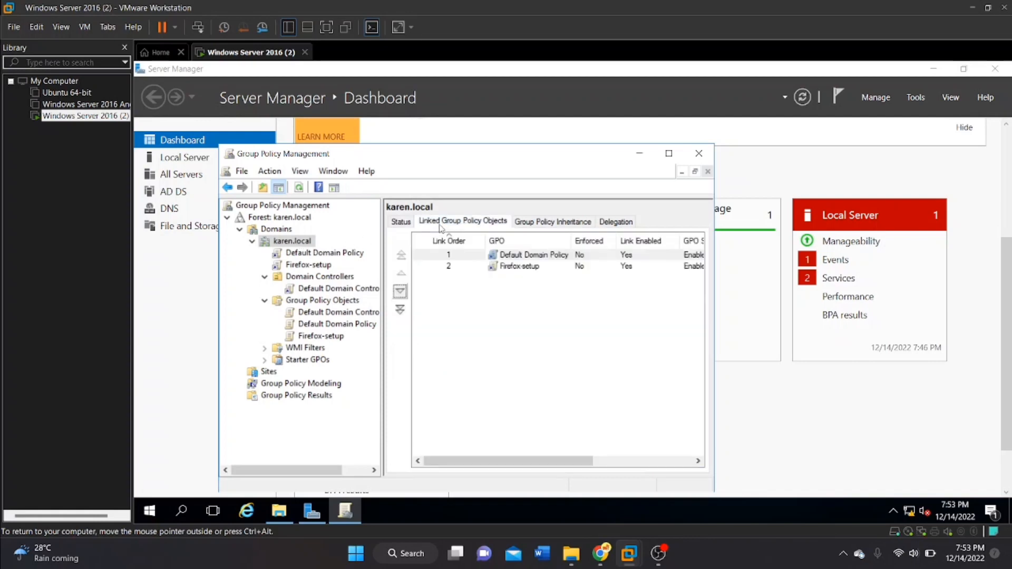
pyautogui.click(291, 240)
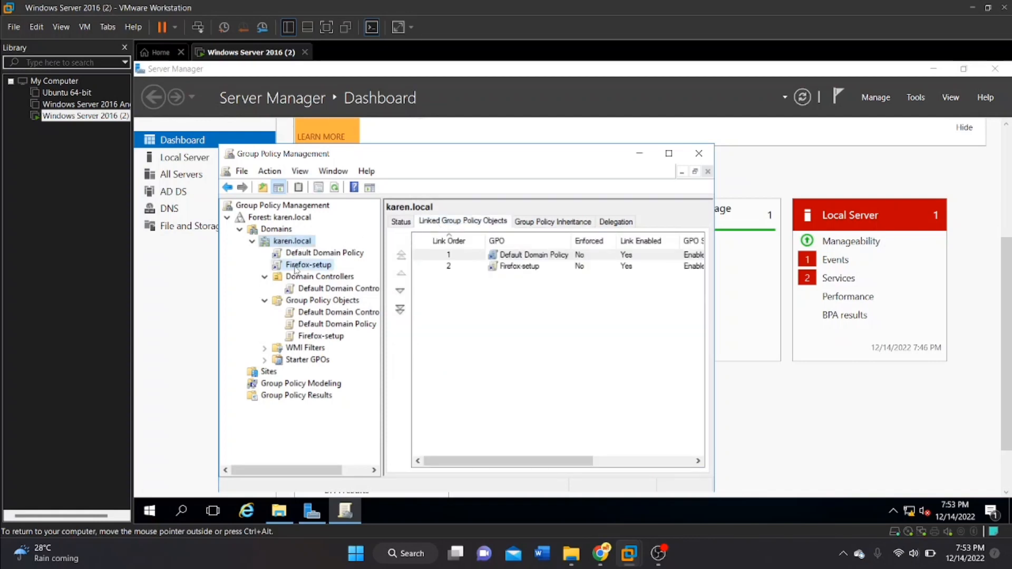
pyautogui.click(296, 268)
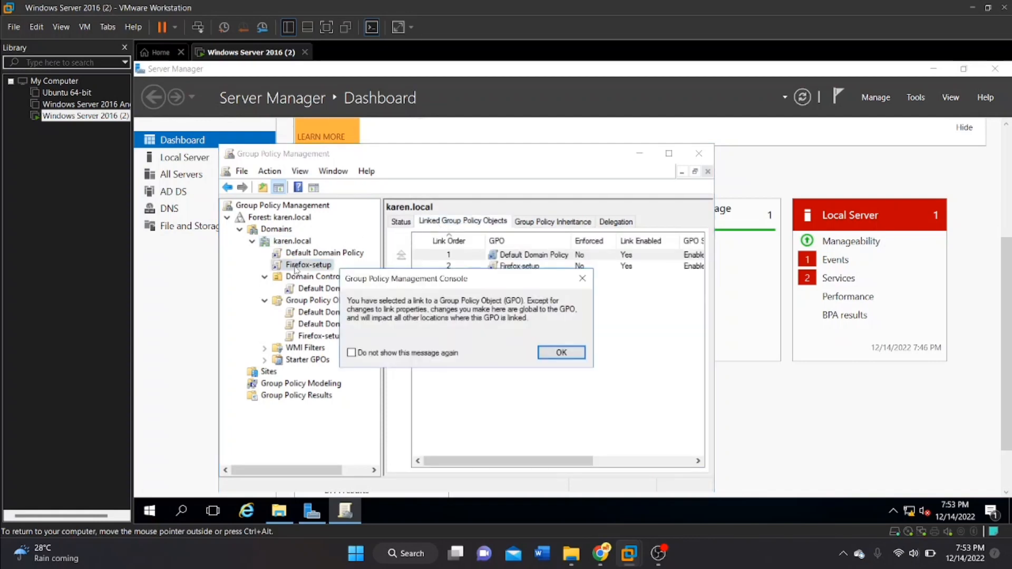
pyautogui.click(561, 352)
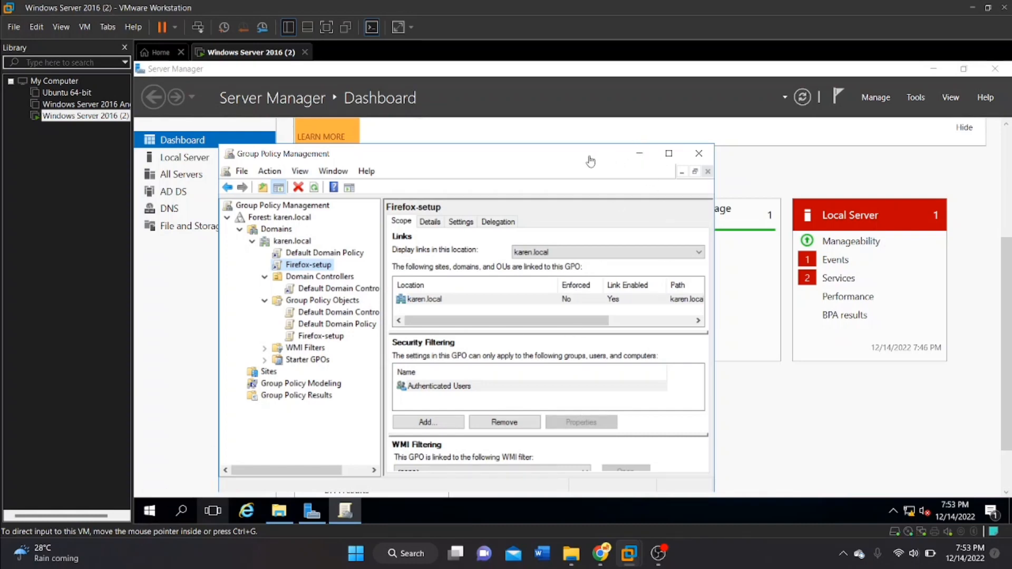
# Close the Group Policy Management console.
pyautogui.moveTo(582, 158); pyautogui.dragTo(618, 86)
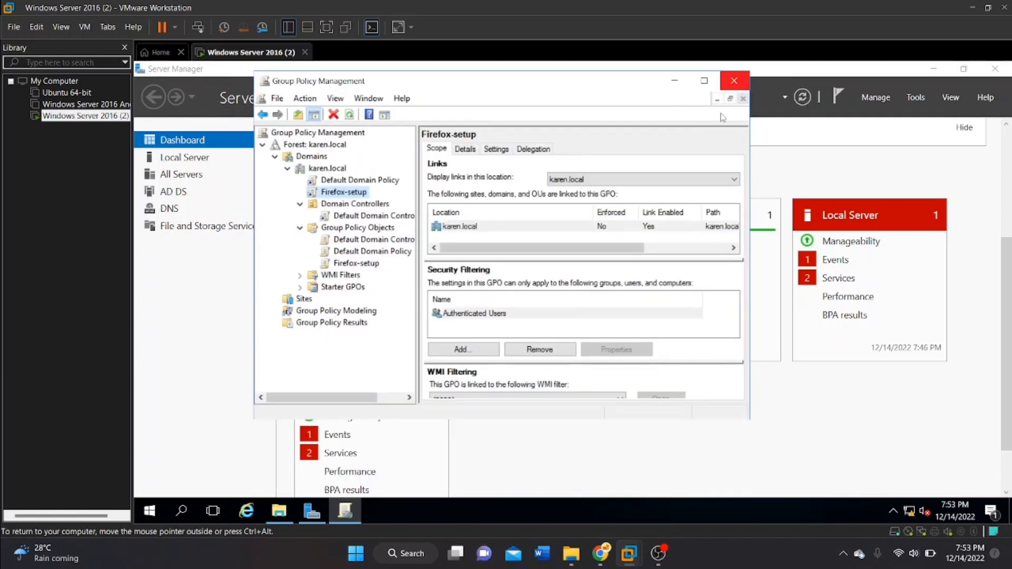
pyautogui.click(736, 78)
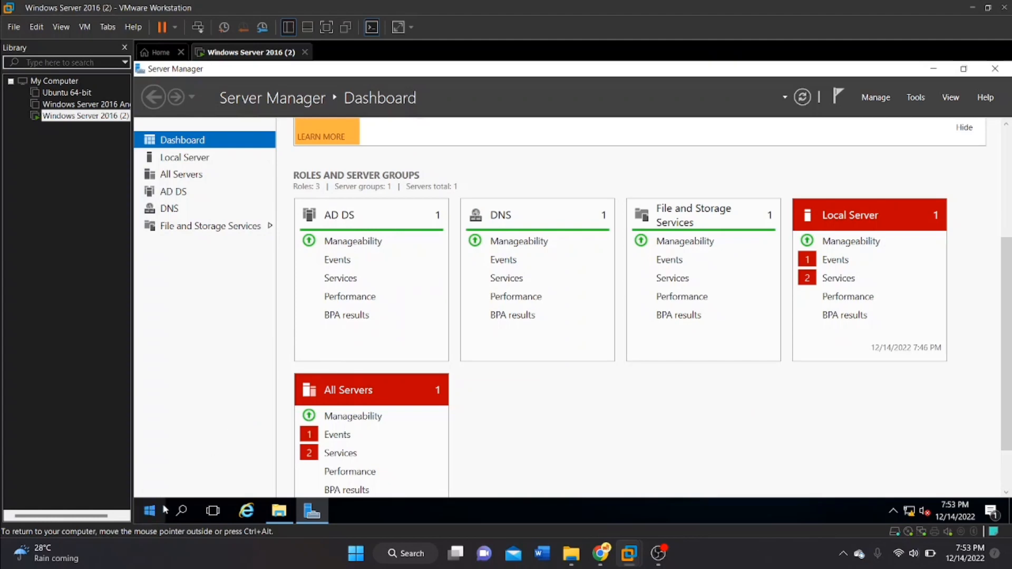
pyautogui.click(150, 511)
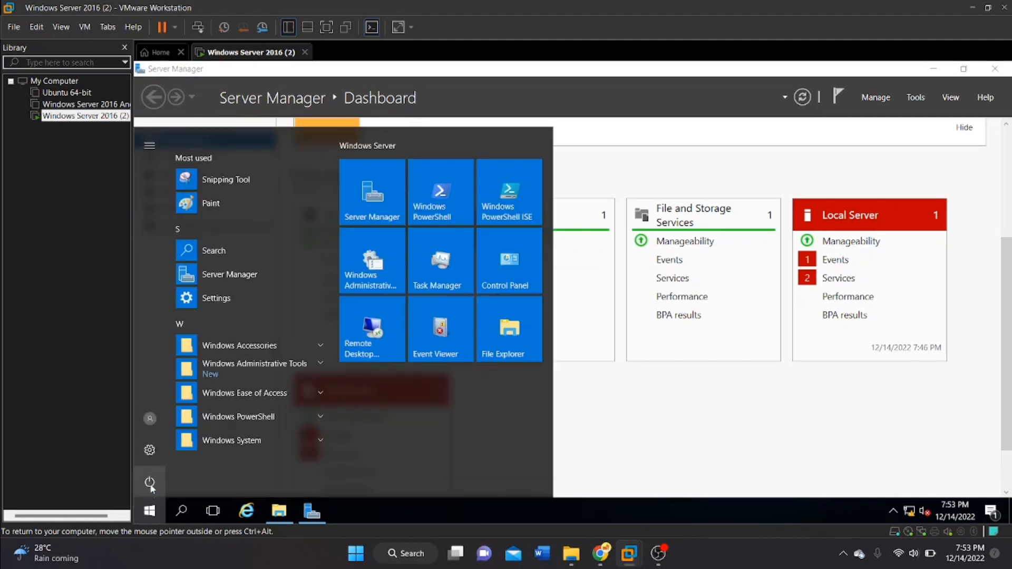
pyautogui.click(149, 482)
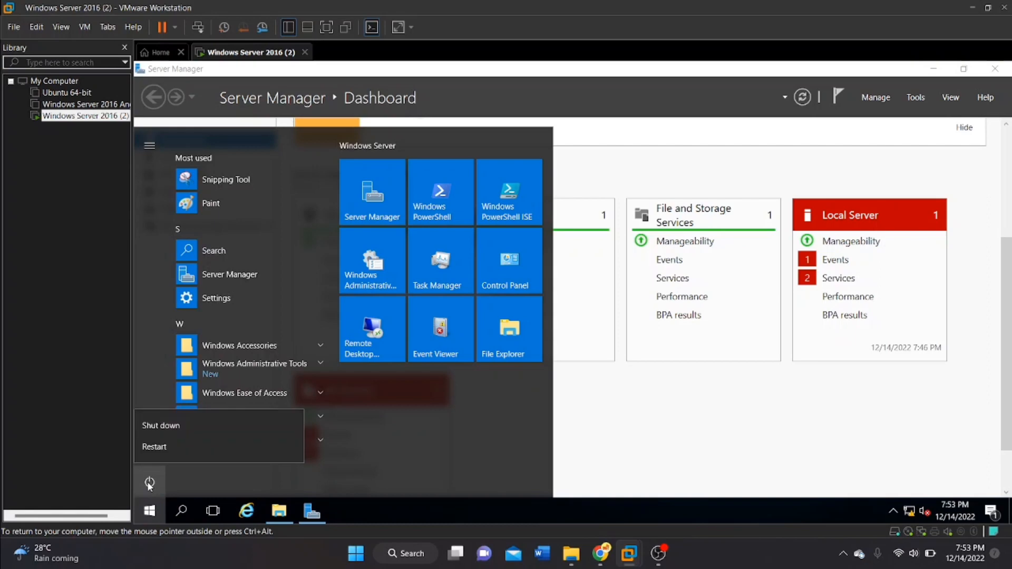
pyautogui.click(395, 469)
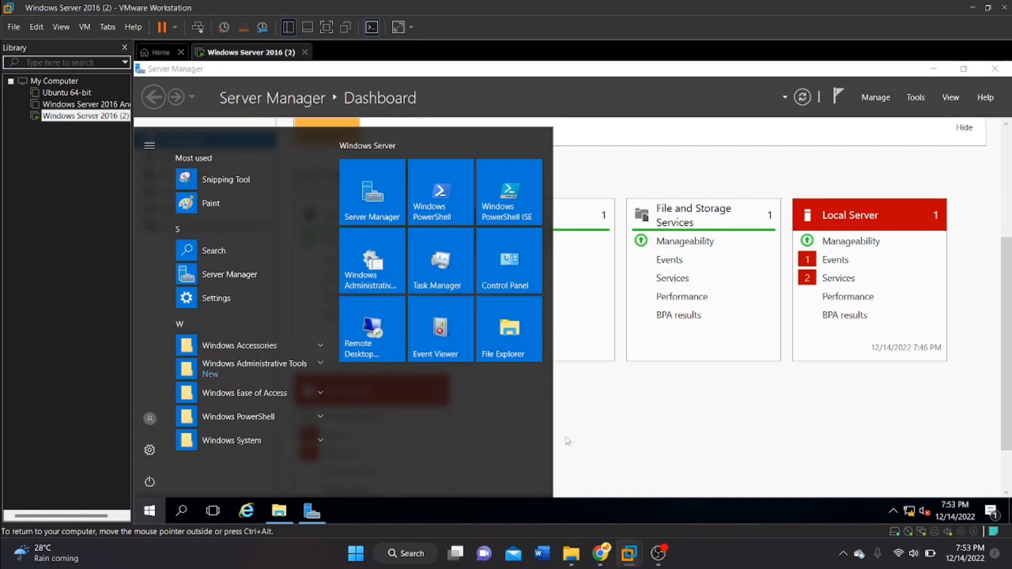
pyautogui.click(581, 438)
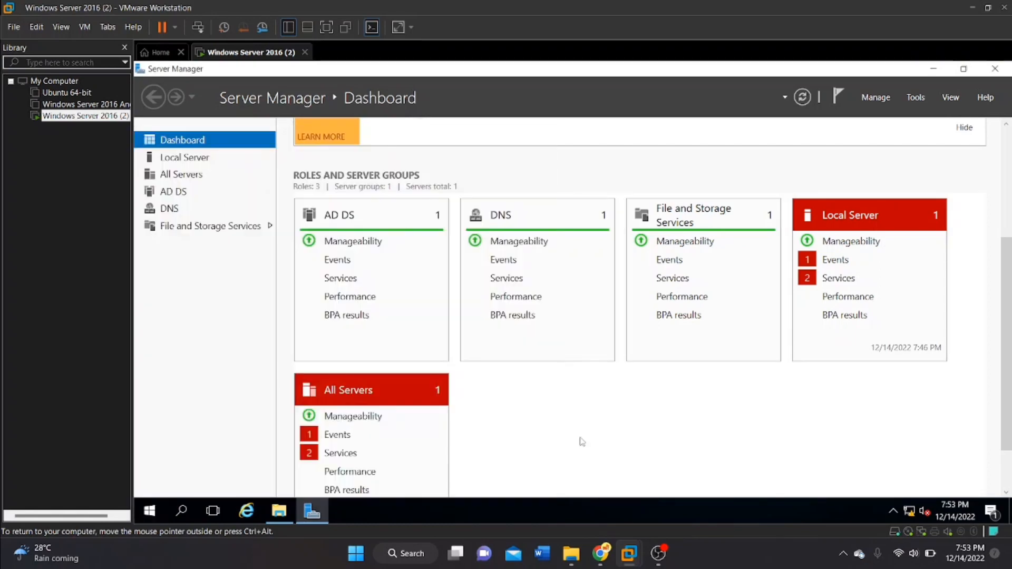
# Restart the server, giving Other (Unplanned) as the reason.
pyautogui.rightClick(155, 511)
pyautogui.moveTo(189, 472)
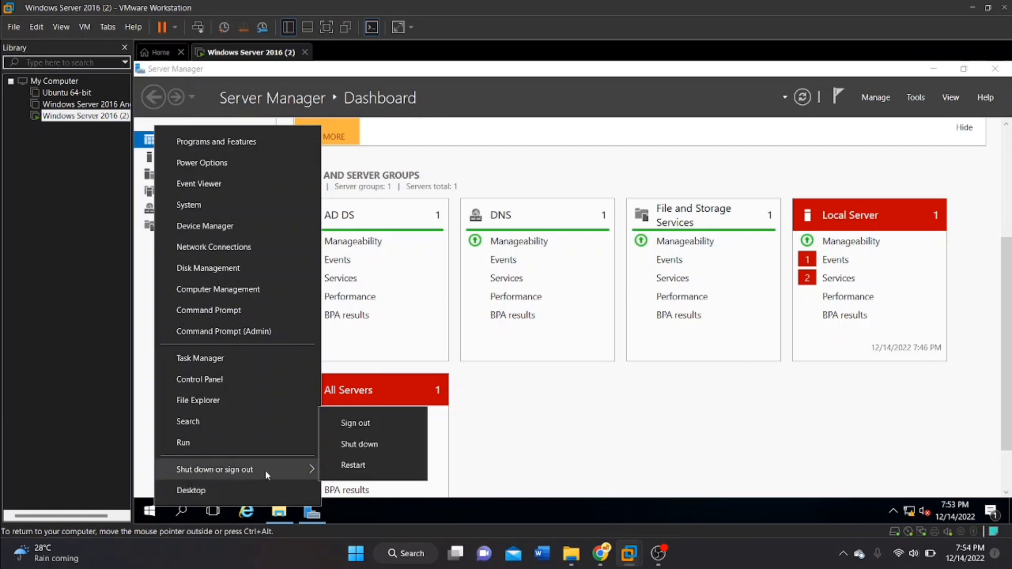
pyautogui.click(340, 466)
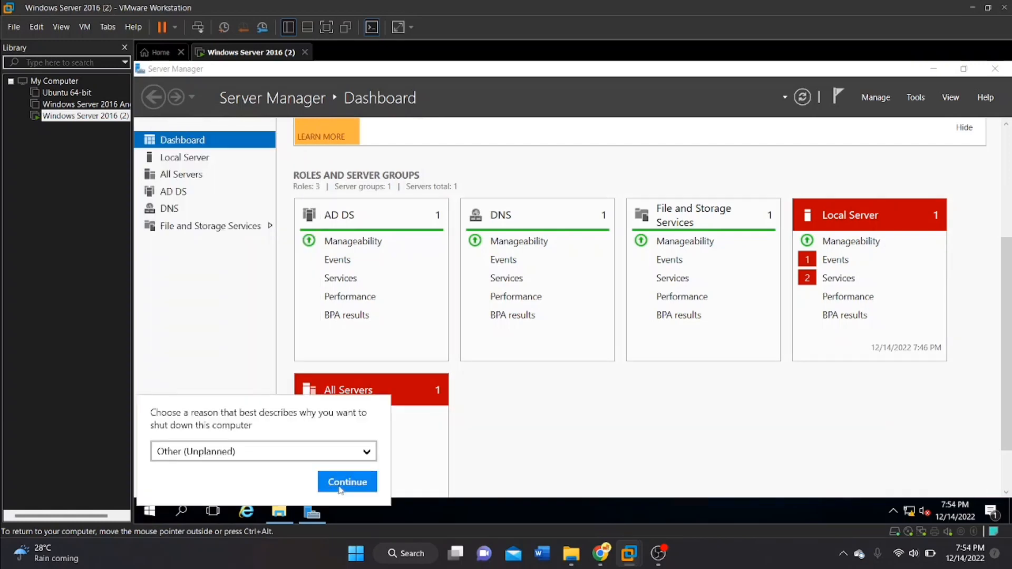
pyautogui.click(343, 488)
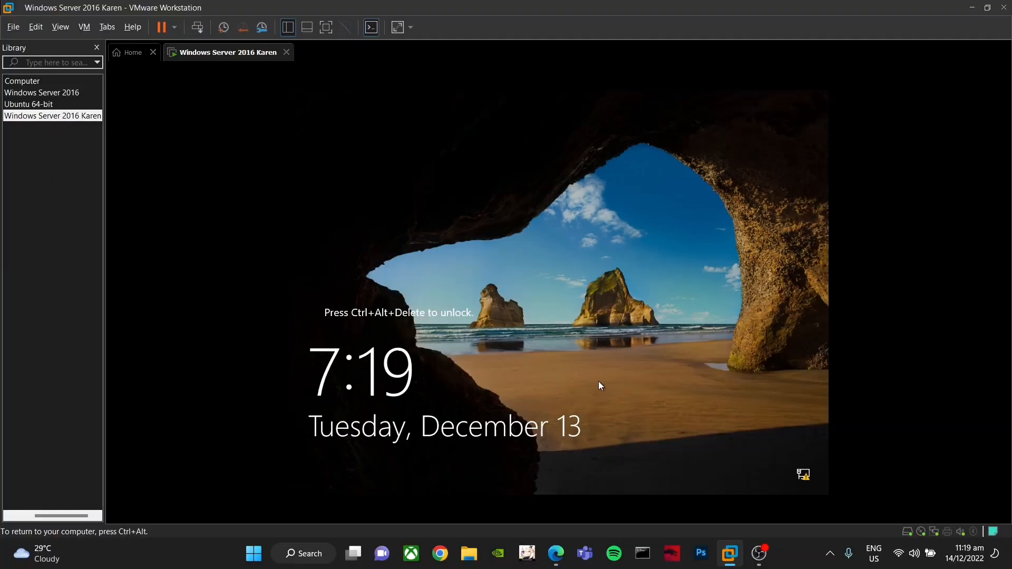
# Unlock the restarted server, sign in as Administrator with the account password, and minimize Server Manager to show the desktop.
pyautogui.hotkey('ctrl', 'alt', 'Delete')
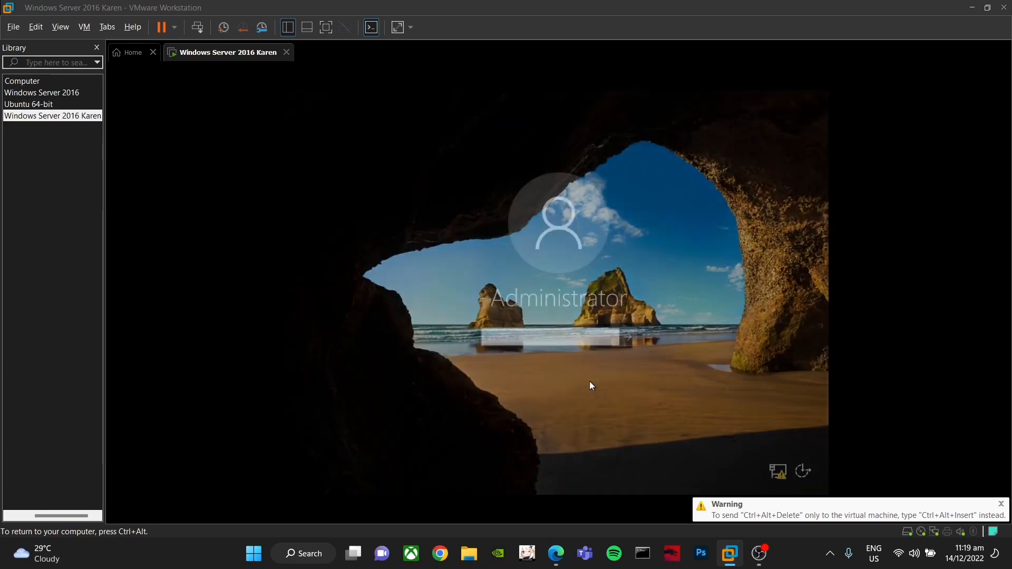
pyautogui.press('capslock')
pyautogui.write('•')
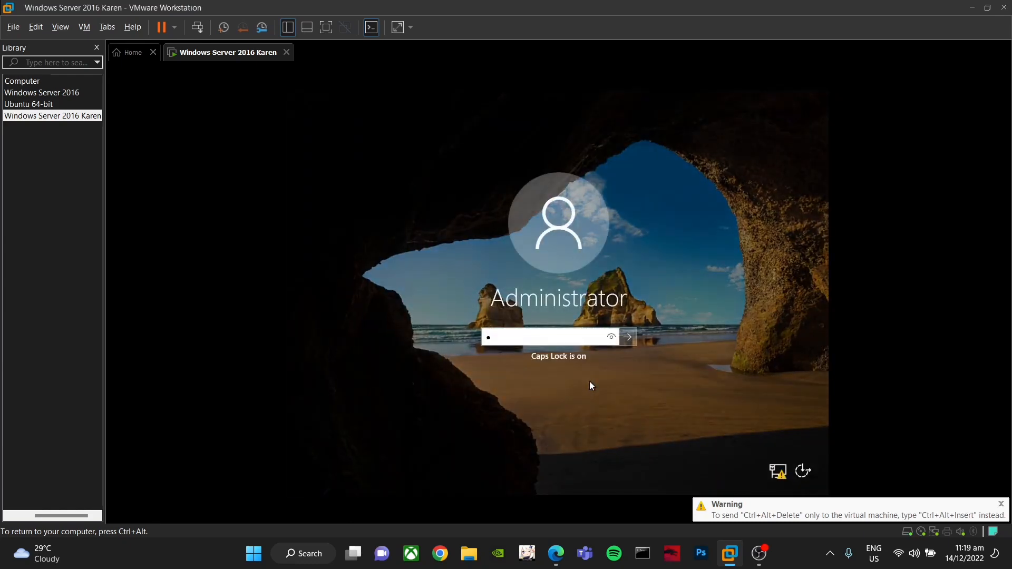
pyautogui.press('capslock')
pyautogui.write('••••••')
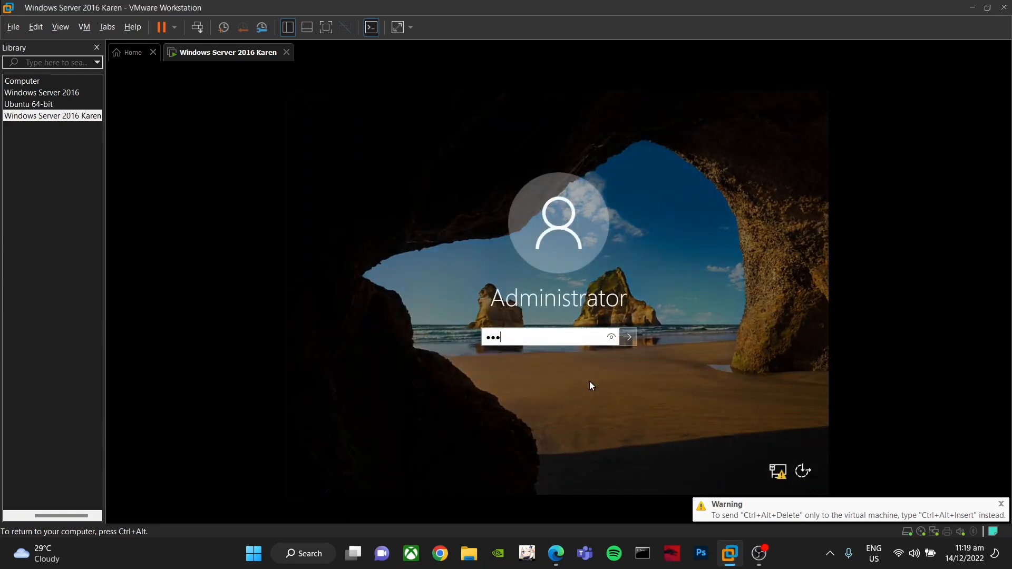
pyautogui.write('••')
pyautogui.press('Return')
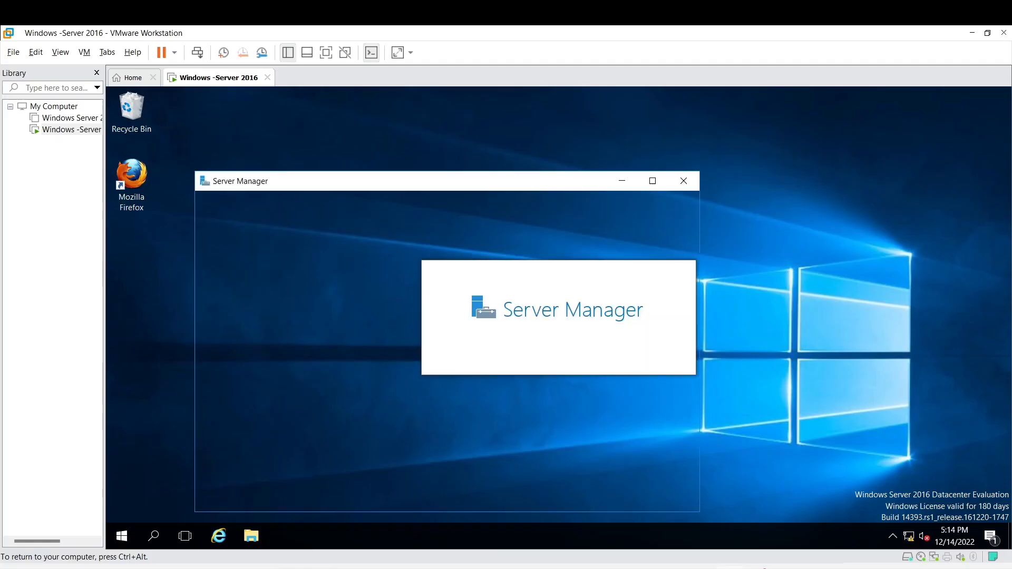
pyautogui.click(621, 187)
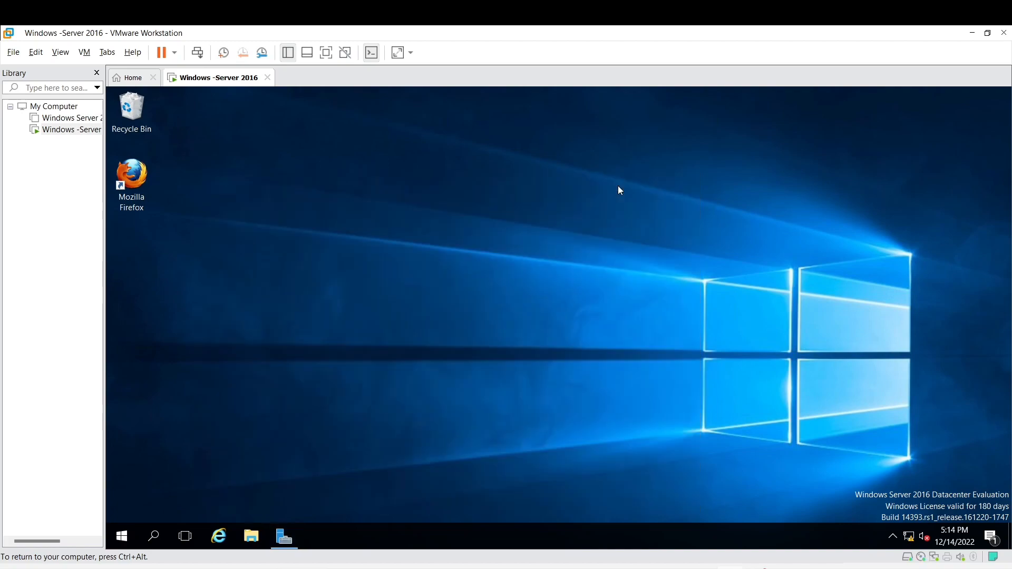
pyautogui.click(765, 568)
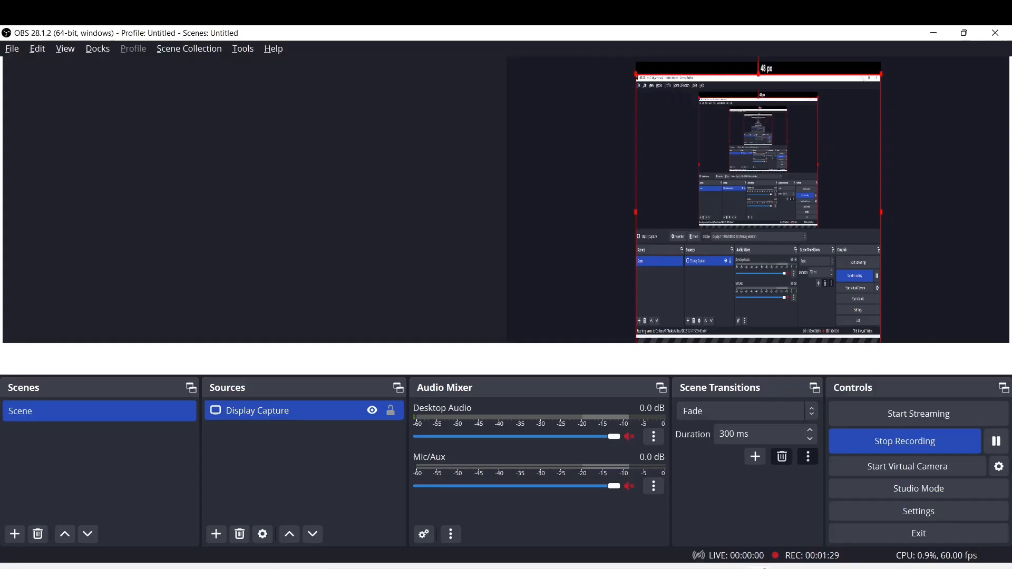